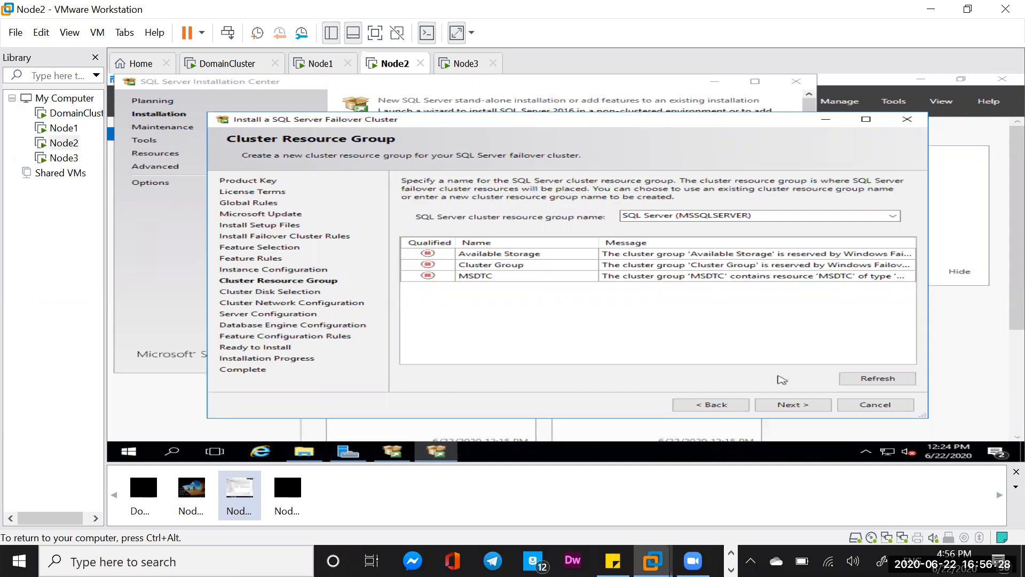
- Accept the SQL Server (MSSQLSERVER) cluster resource group and the Cluster Disk 3 selection to reach network configuration
{"action": "left_click", "coordinate": [794, 406]}
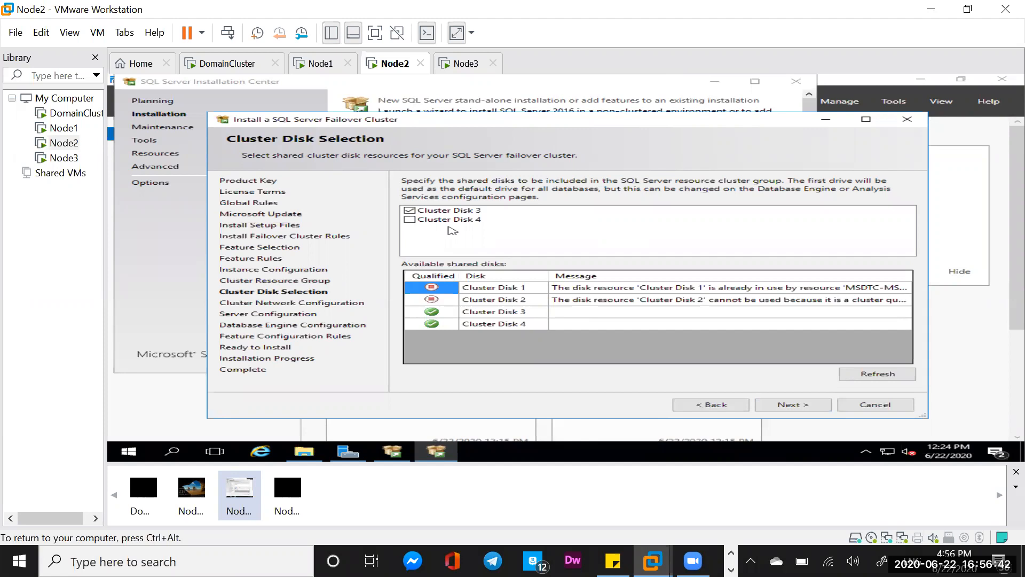
{"action": "left_click", "coordinate": [805, 408]}
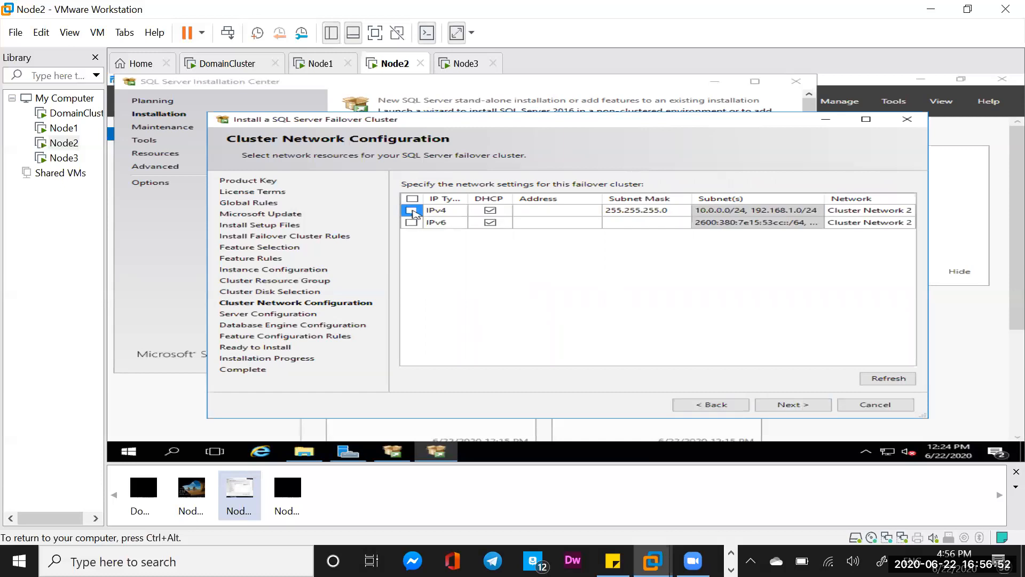
- Enable the IPv4 network row with DHCP off and set its static address to 192.168.1.116
{"action": "left_click", "coordinate": [440, 212]}
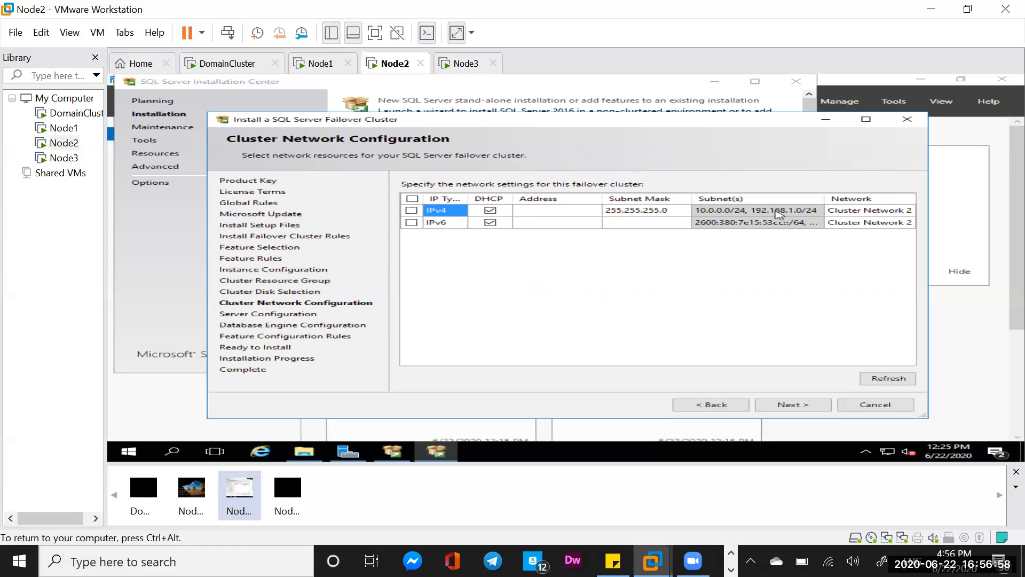
{"action": "left_click", "coordinate": [851, 212]}
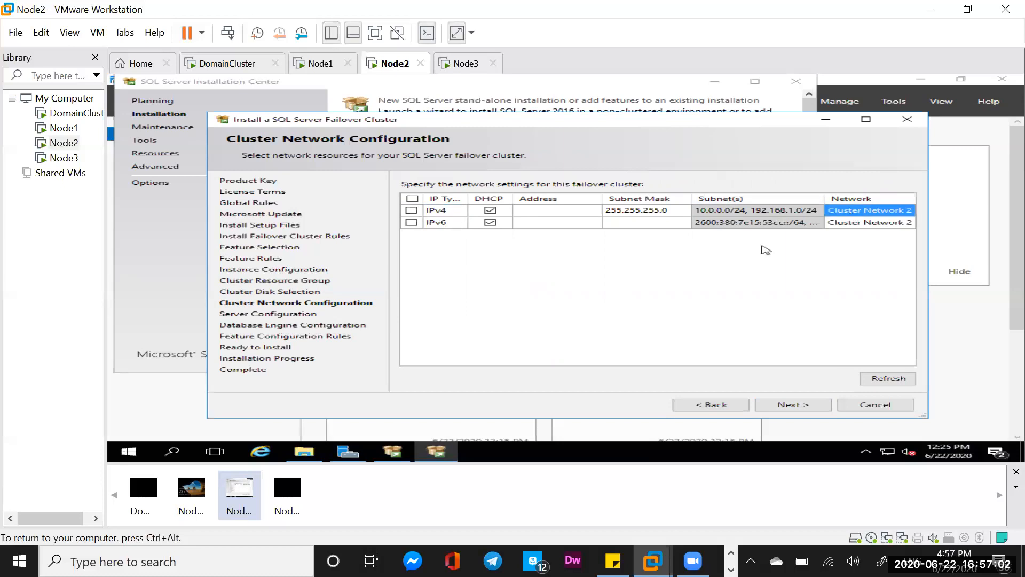
{"action": "left_click", "coordinate": [754, 212]}
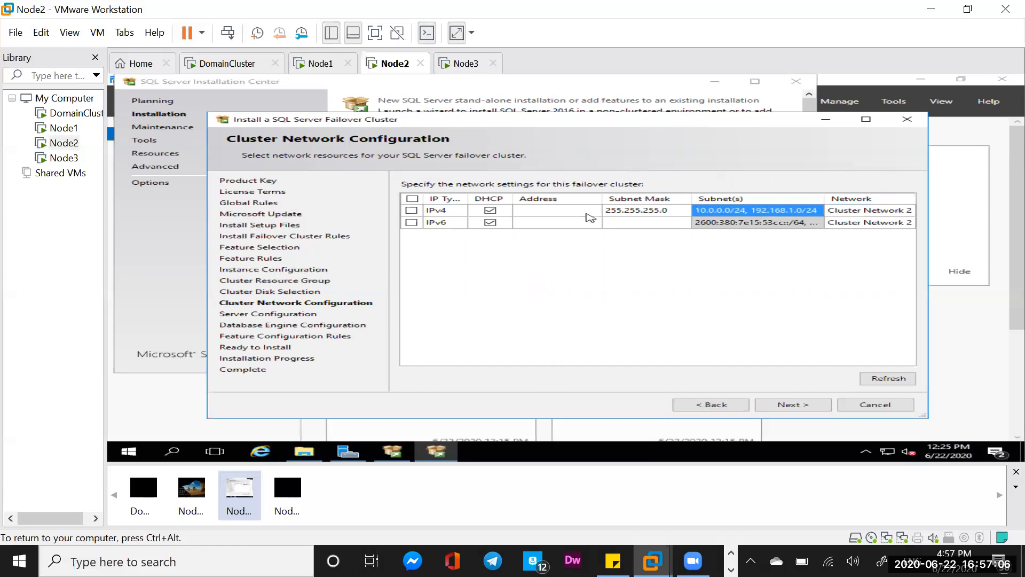
{"action": "left_click", "coordinate": [544, 213]}
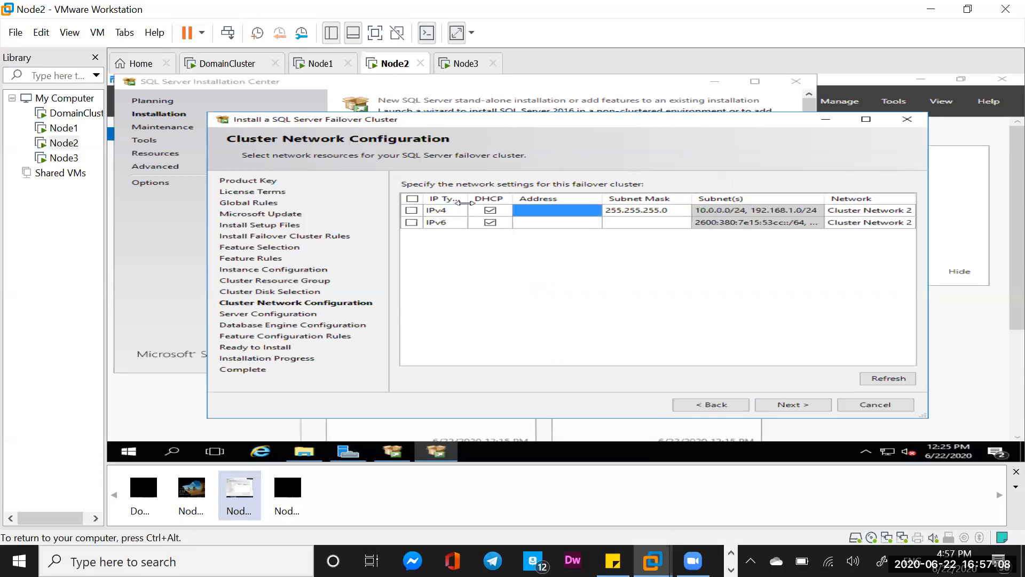
{"action": "left_click", "coordinate": [440, 212]}
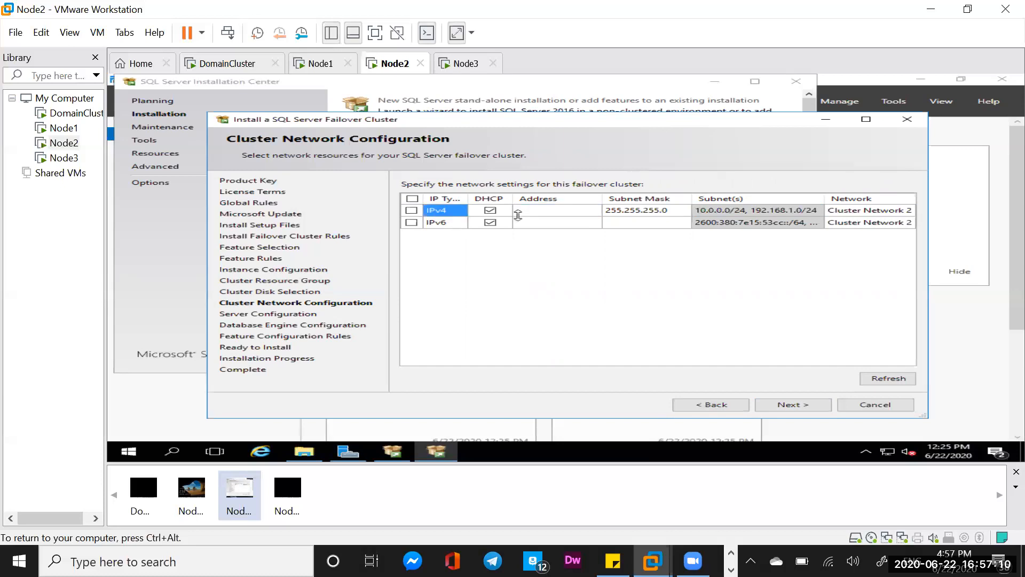
{"action": "left_click", "coordinate": [848, 212]}
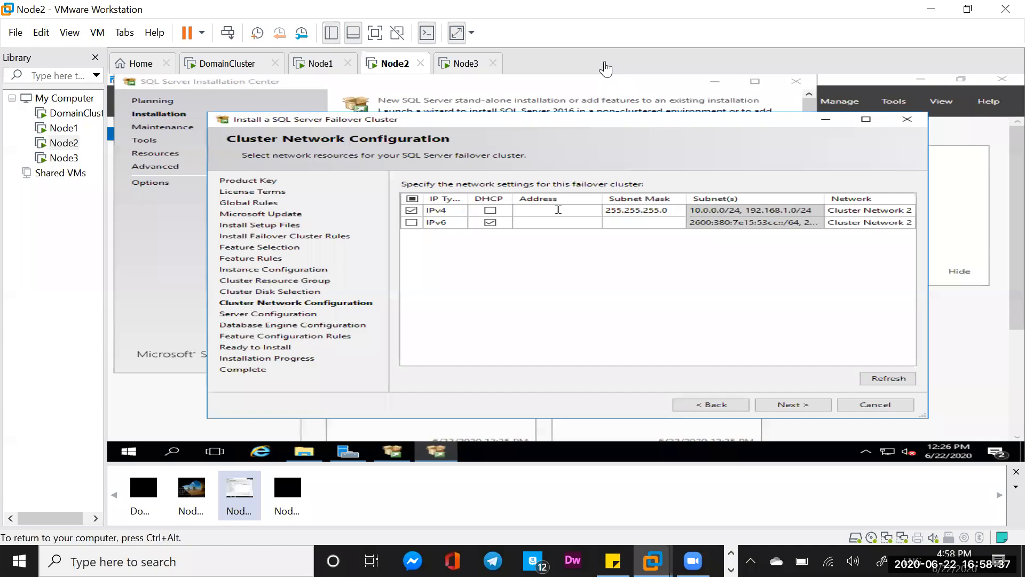
{"action": "left_click", "coordinate": [526, 210]}
{"action": "type", "text": "192.168.1.116"}
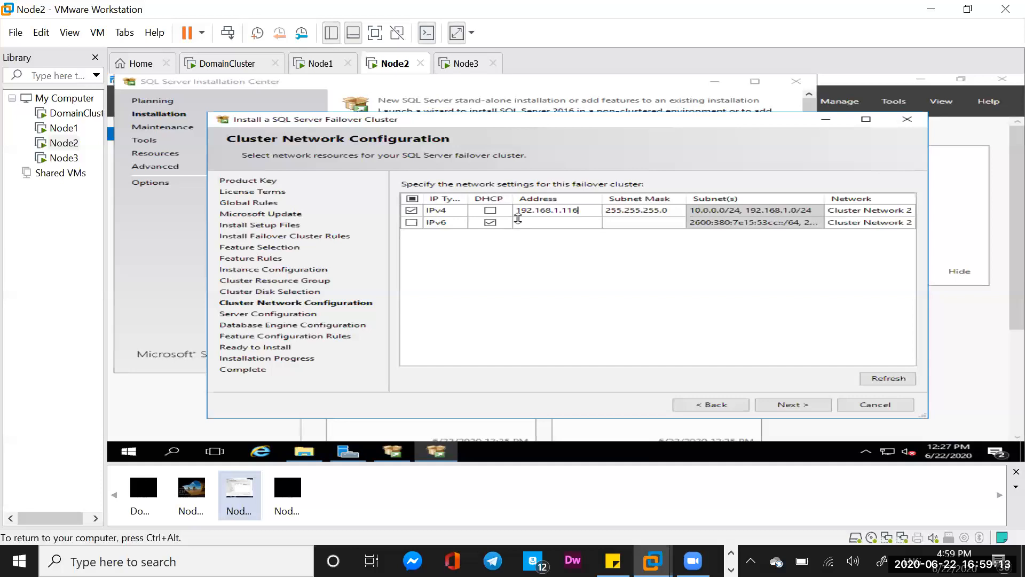
- Finish the cluster network settings and continue to the Server Configuration page
{"action": "left_click", "coordinate": [490, 222]}
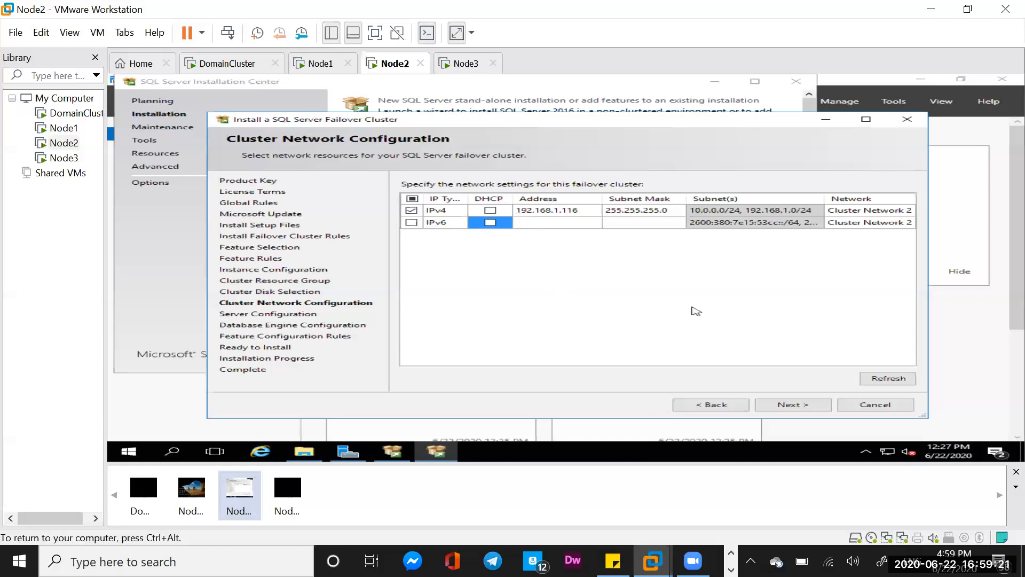
{"action": "left_click", "coordinate": [795, 405]}
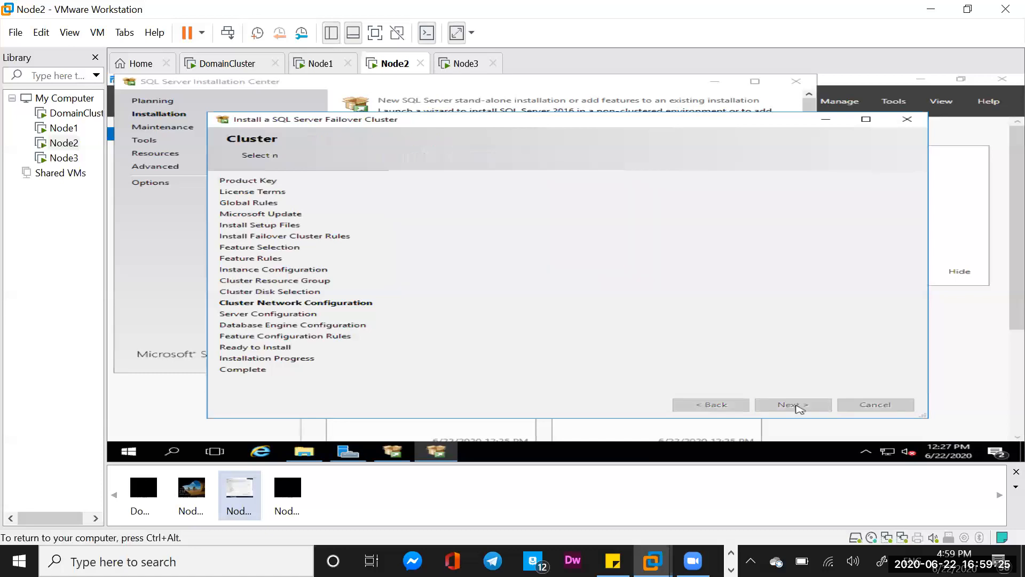
{"action": "left_click", "coordinate": [664, 238]}
{"action": "left_click", "coordinate": [636, 225]}
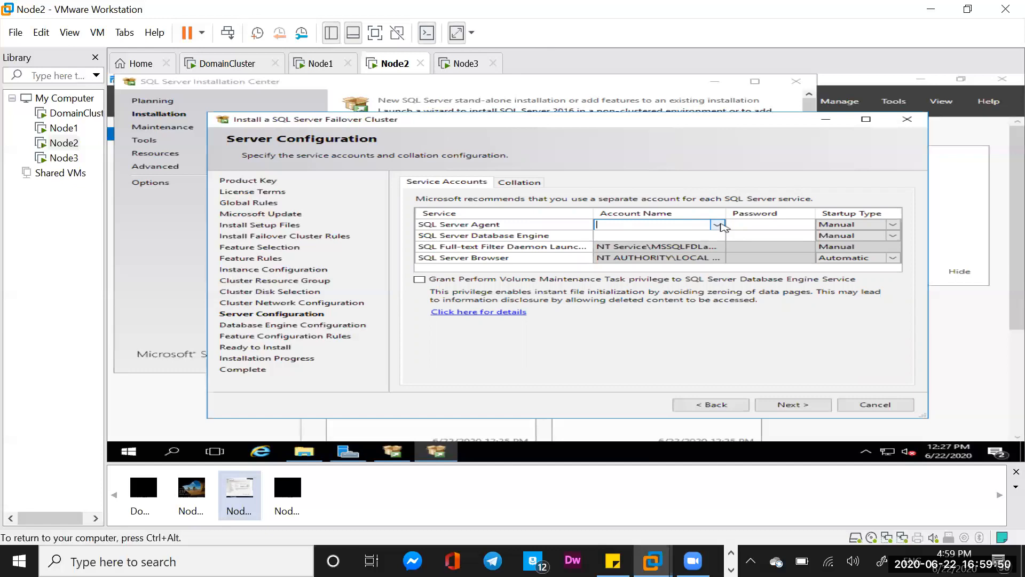
- Browse for and set the SQL Server Agent service account to ClusterAdmin, verifying the name first
{"action": "left_click", "coordinate": [718, 225]}
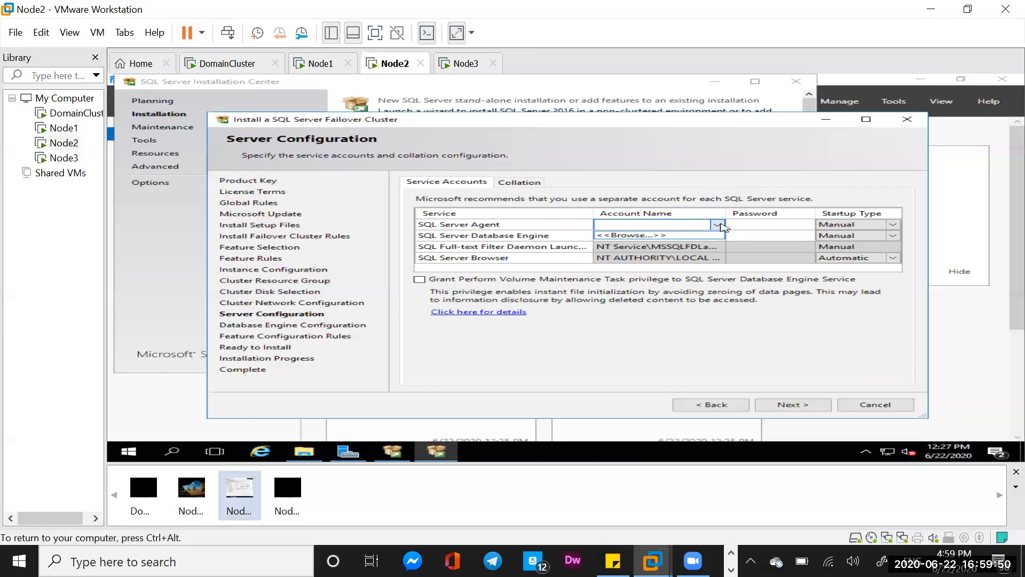
{"action": "left_click", "coordinate": [677, 237]}
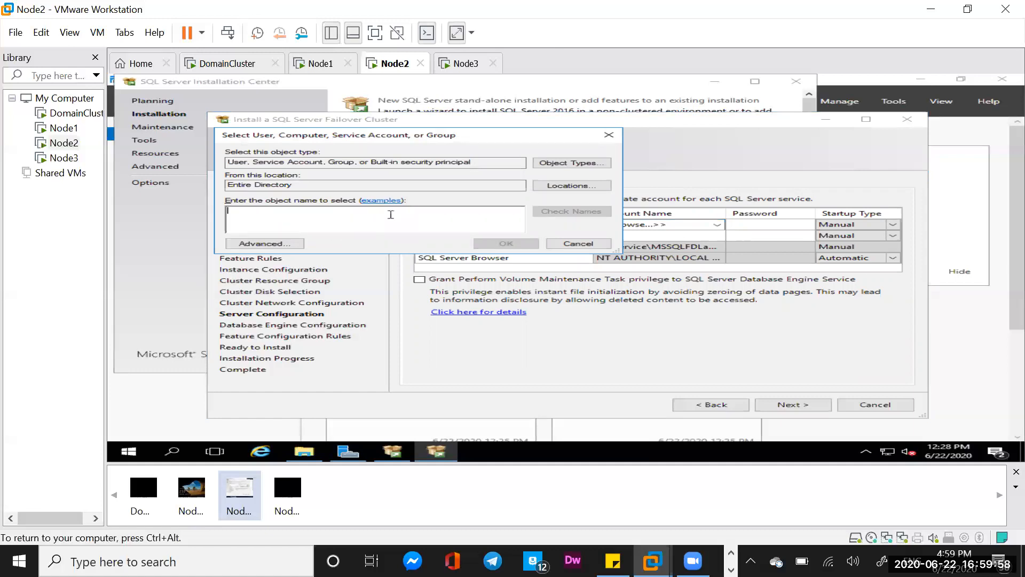
{"action": "type", "text": "ClusterAdmin"}
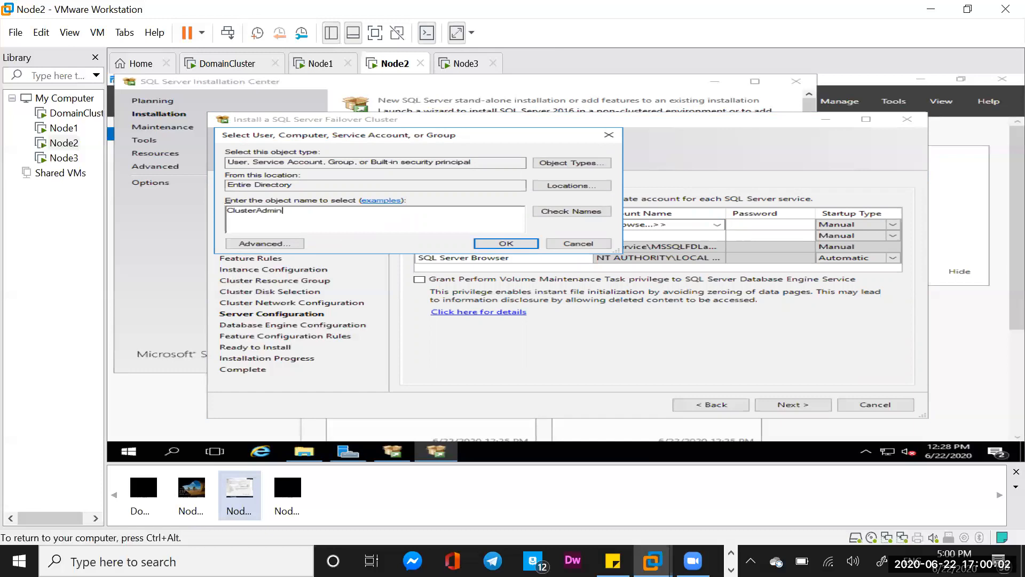
{"action": "left_click", "coordinate": [582, 212]}
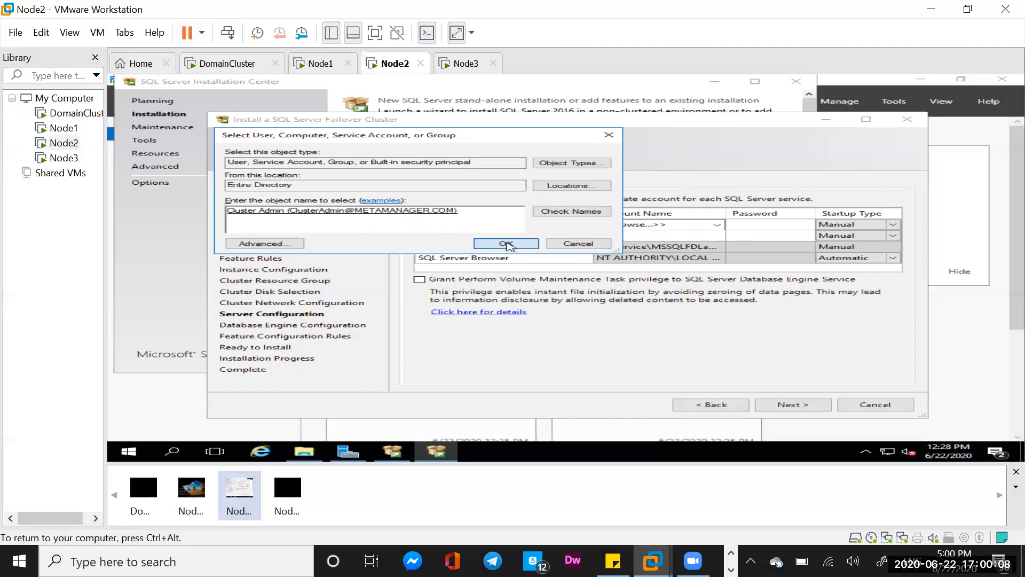
{"action": "left_click", "coordinate": [505, 244]}
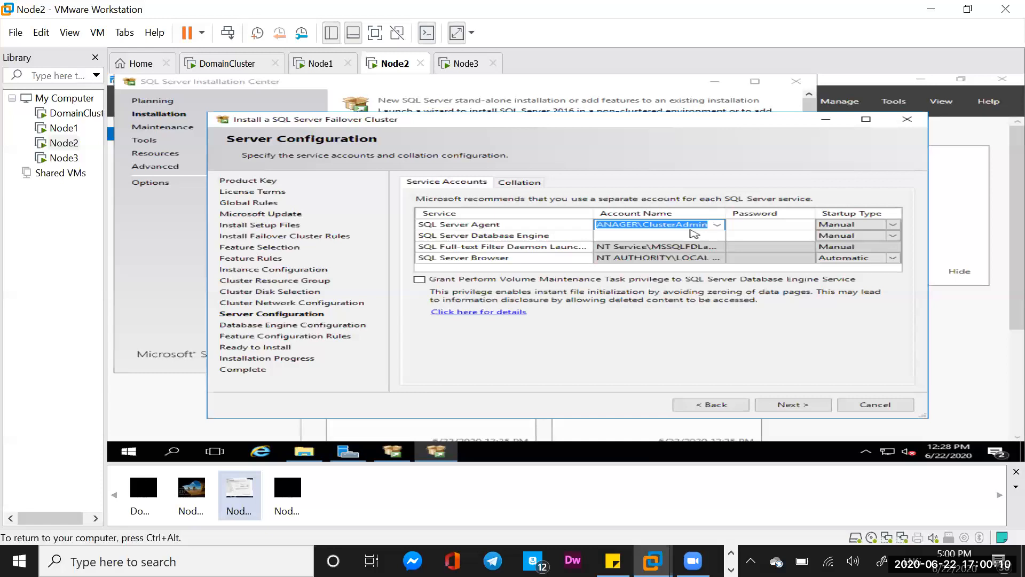
- Paste the same ClusterAdmin account for the SQL Server Database Engine service
{"action": "left_click", "coordinate": [678, 237]}
{"action": "type", "text": "METAMANAGER\\ClusterAdmin"}
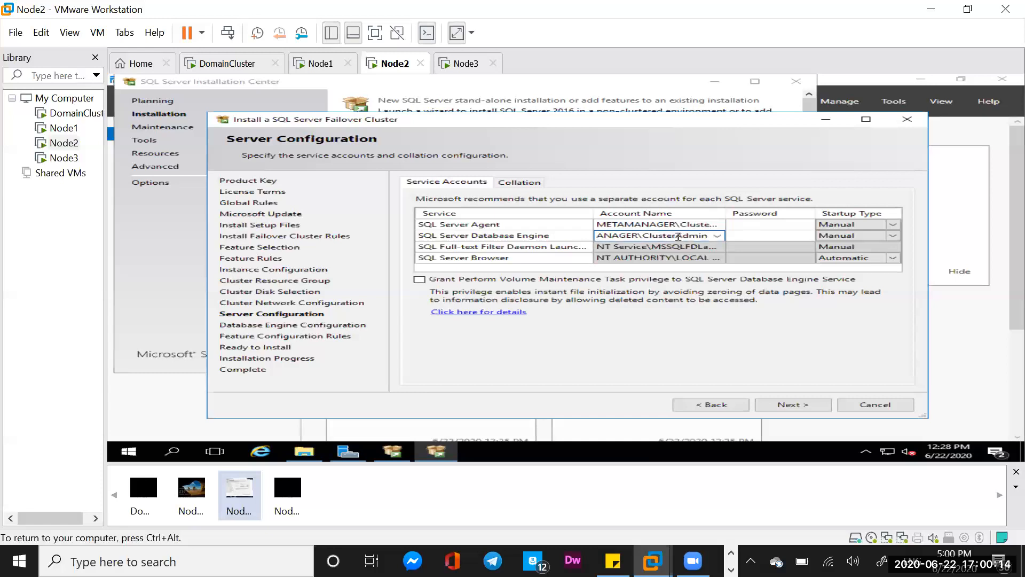
- Enter the account passwords for the SQL Server Agent and Database Engine services and continue
{"action": "left_click", "coordinate": [740, 227]}
{"action": "type", "text": "•••••••"}
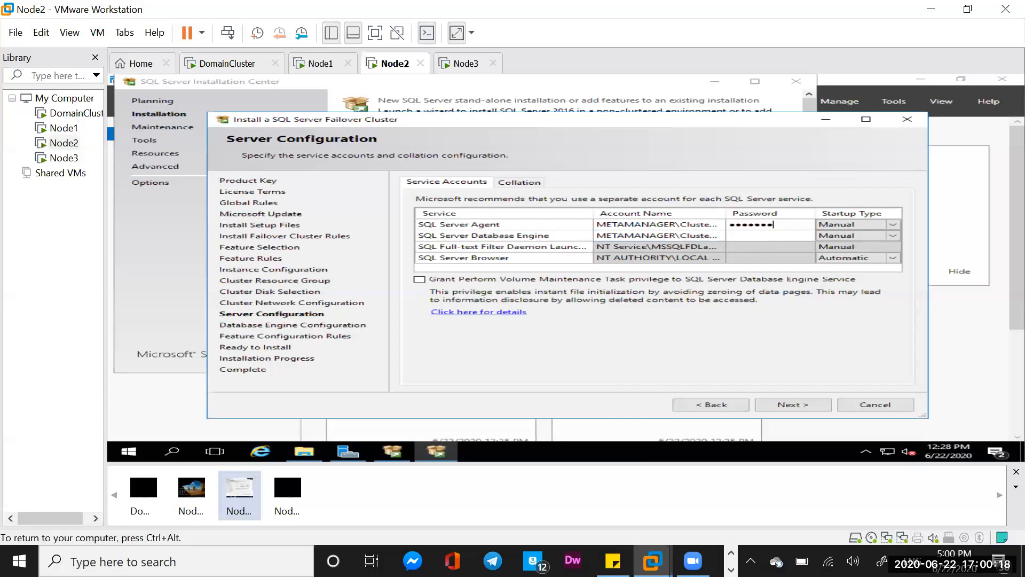
{"action": "type", "text": "•••"}
{"action": "left_click", "coordinate": [751, 235]}
{"action": "type", "text": "•••••••••••"}
{"action": "left_click", "coordinate": [799, 406]}
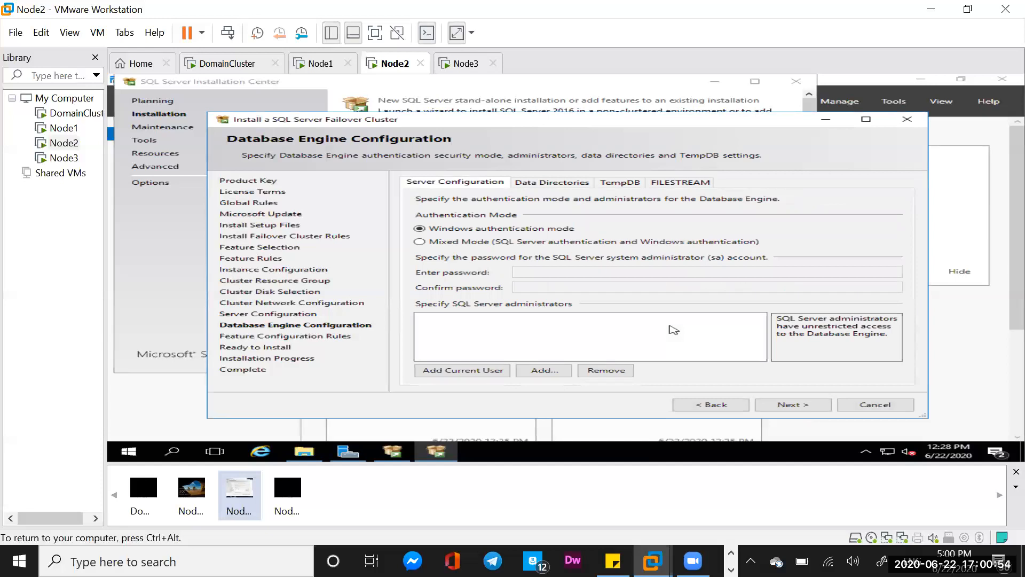
- Add the current user as a SQL Server administrator and switch authentication to Mixed Mode
{"action": "left_click", "coordinate": [455, 372]}
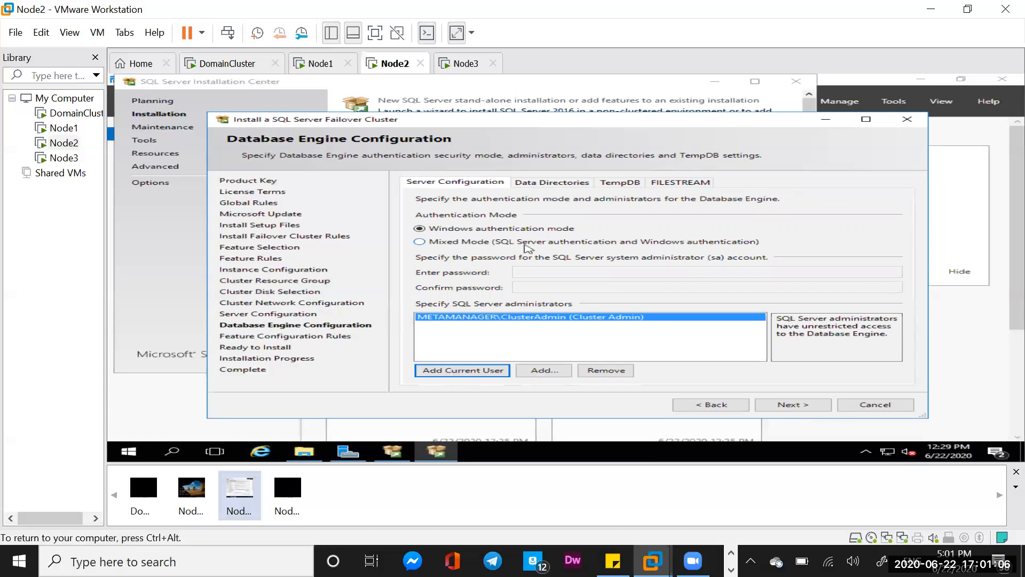
{"action": "left_click", "coordinate": [419, 242]}
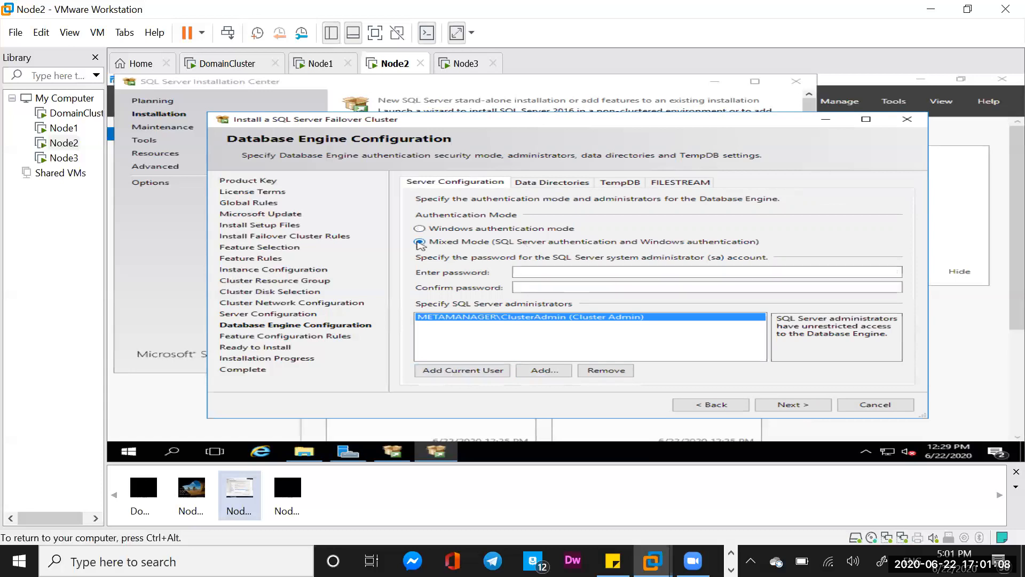
- Enter and confirm the sa administrator password, then continue to the next page
{"action": "left_click", "coordinate": [535, 270]}
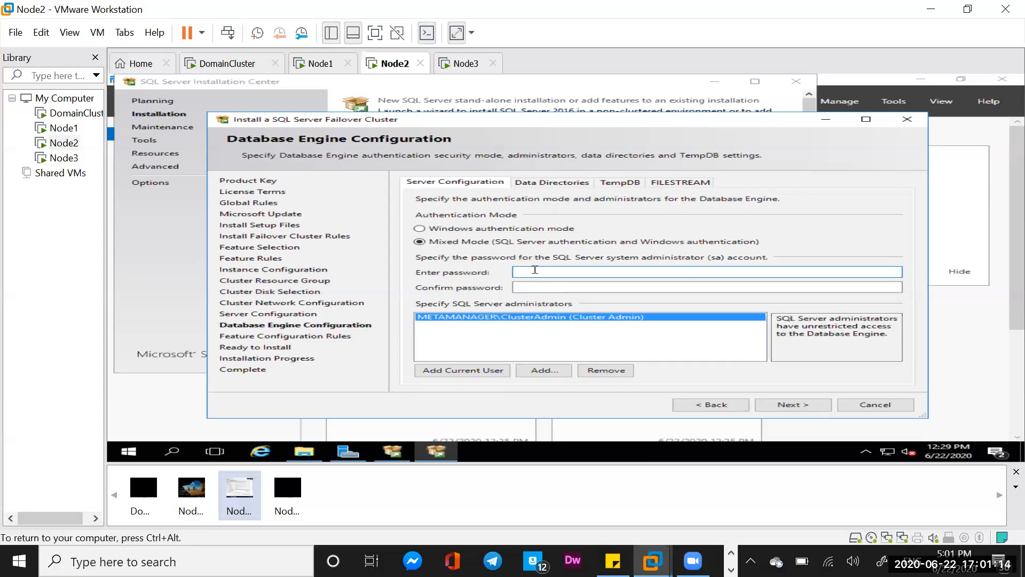
{"action": "type", "text": "Pa"}
{"action": "key", "text": "BackSpace"}
{"action": "key", "text": "BackSpace"}
{"action": "type", "text": "aaa"}
{"action": "key", "text": "BackSpace"}
{"action": "key", "text": "BackSpace"}
{"action": "key", "text": "BackSpace"}
{"action": "type", "text": "aaaaaaaaaaa"}
{"action": "left_click", "coordinate": [521, 286]}
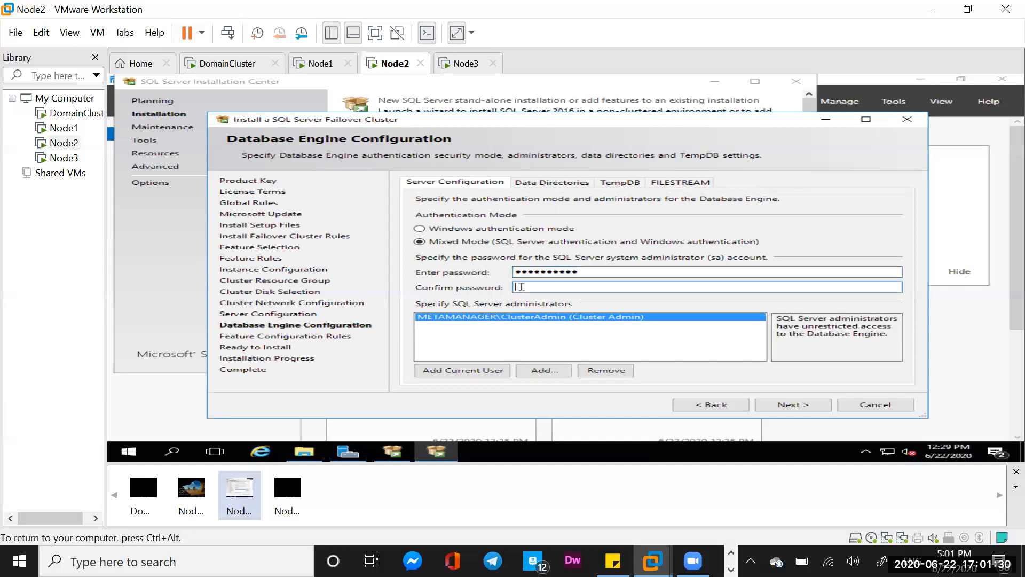
{"action": "type", "text": "••••••••••••"}
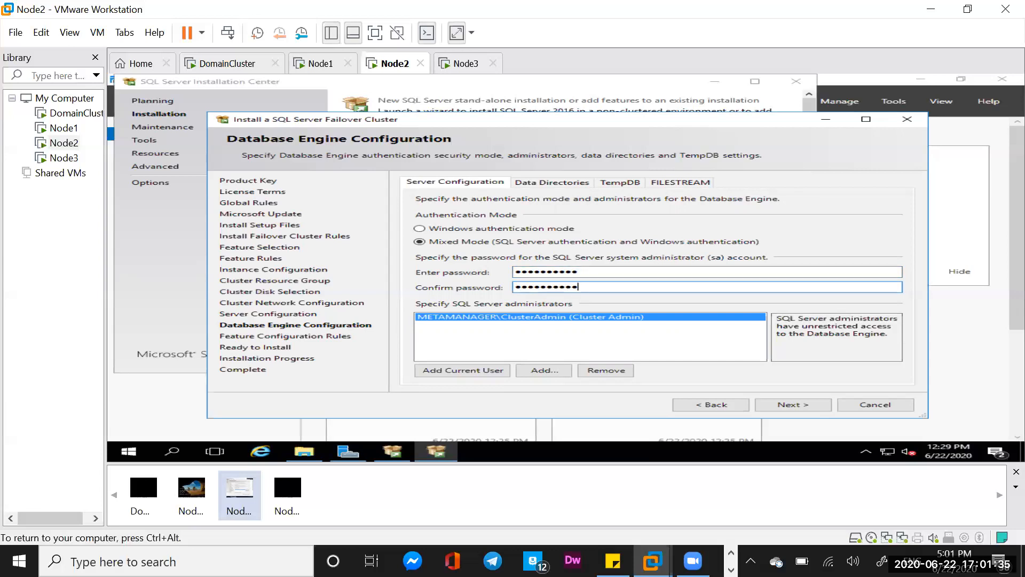
{"action": "left_click", "coordinate": [782, 406]}
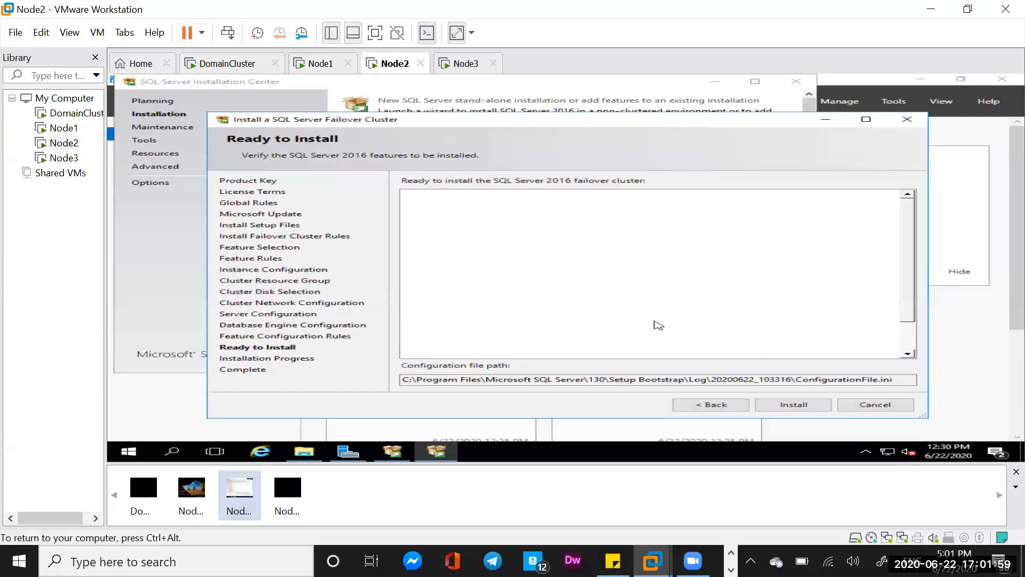
- Go back to Database Engine Configuration and review the Data Directories and TempDB settings
{"action": "left_click", "coordinate": [701, 406]}
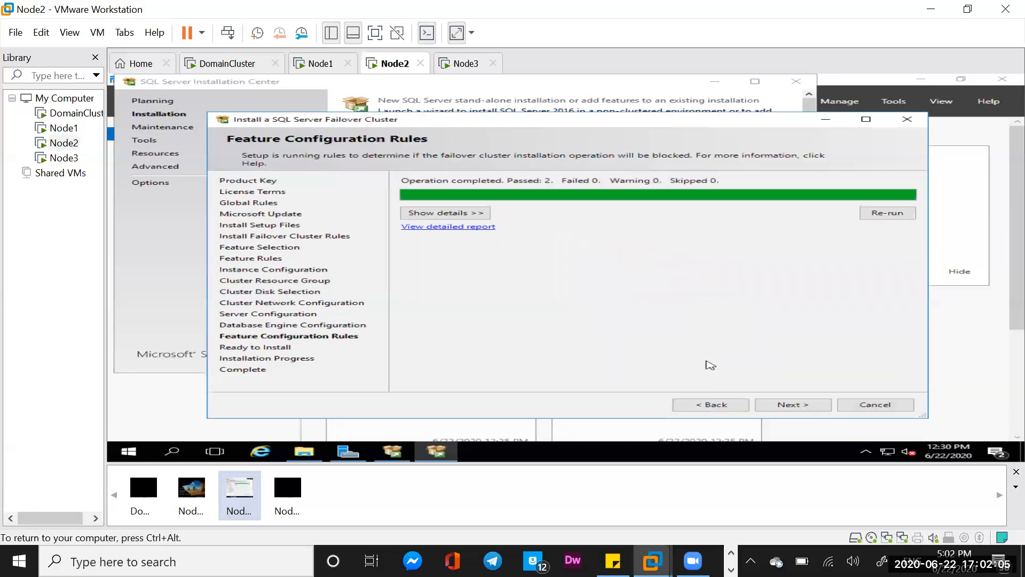
{"action": "left_click", "coordinate": [712, 406]}
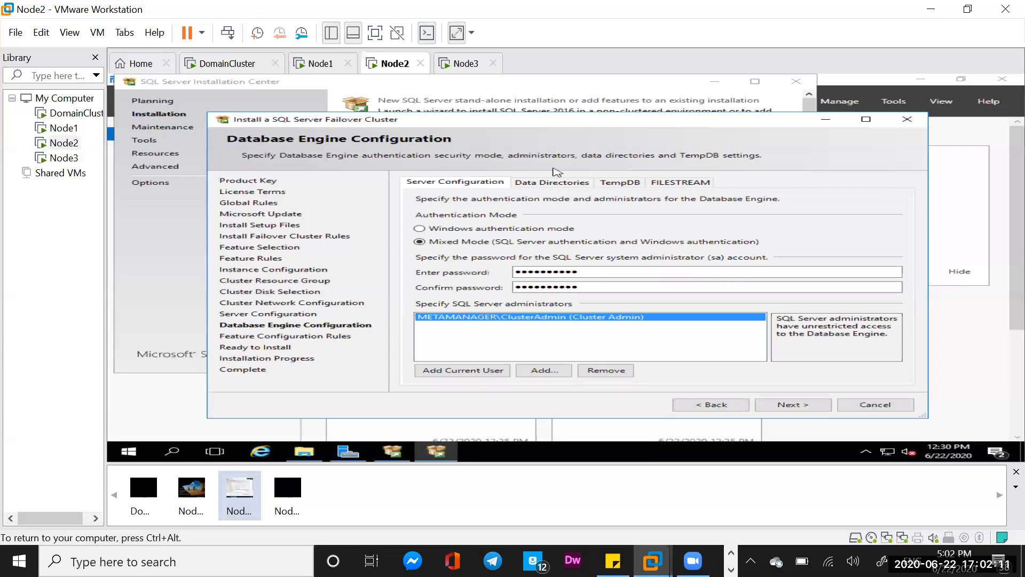
{"action": "left_click", "coordinate": [553, 183]}
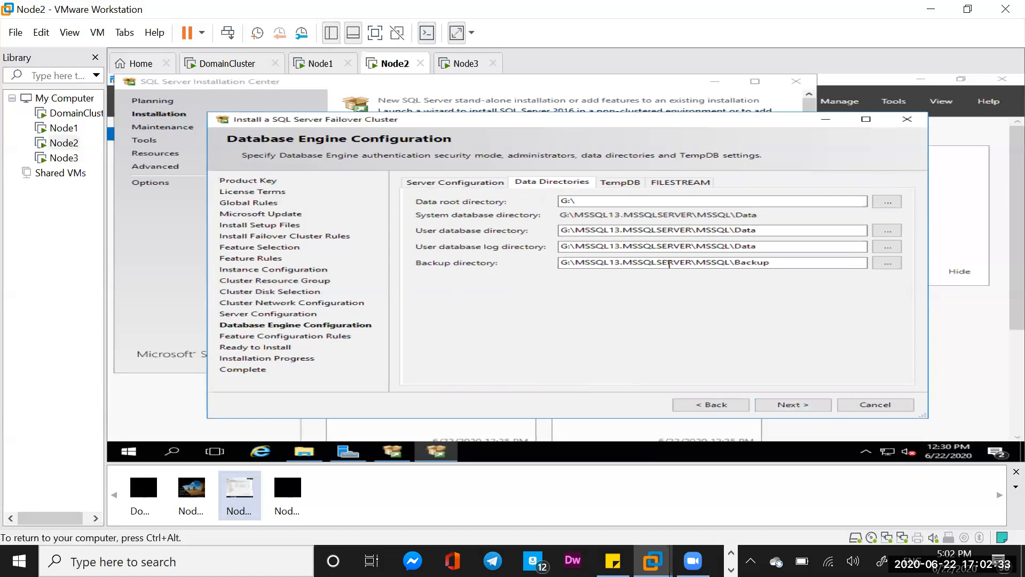
{"action": "left_click", "coordinate": [620, 183]}
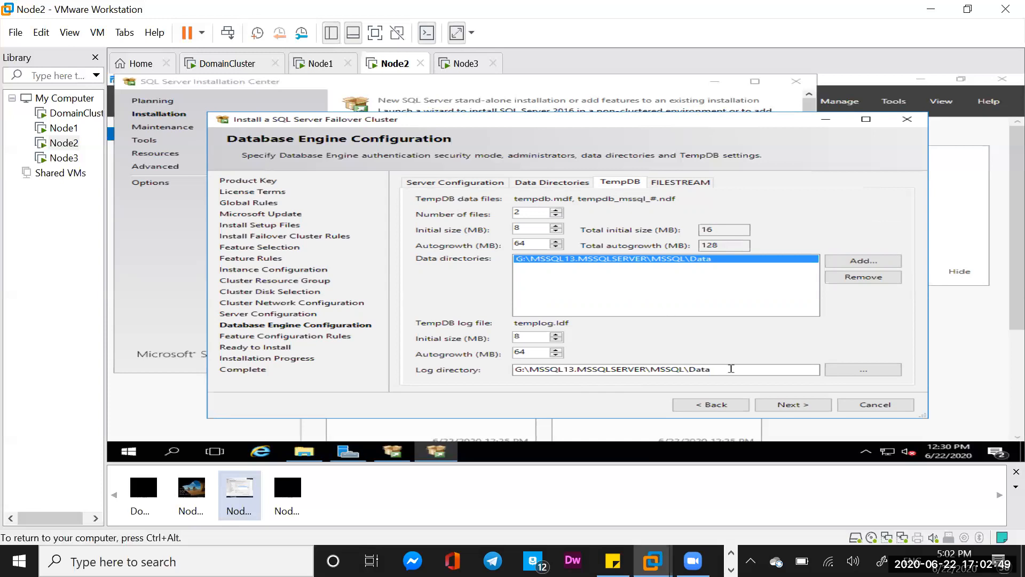
- Advance to Ready to Install and start the SQL Server failover cluster installation
{"action": "left_click", "coordinate": [781, 405]}
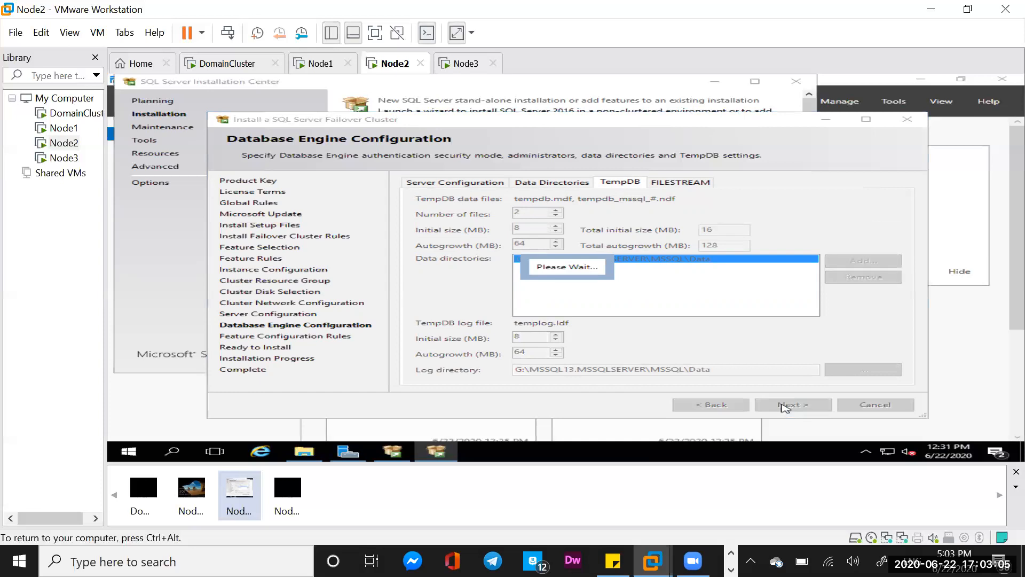
{"action": "left_click", "coordinate": [781, 404]}
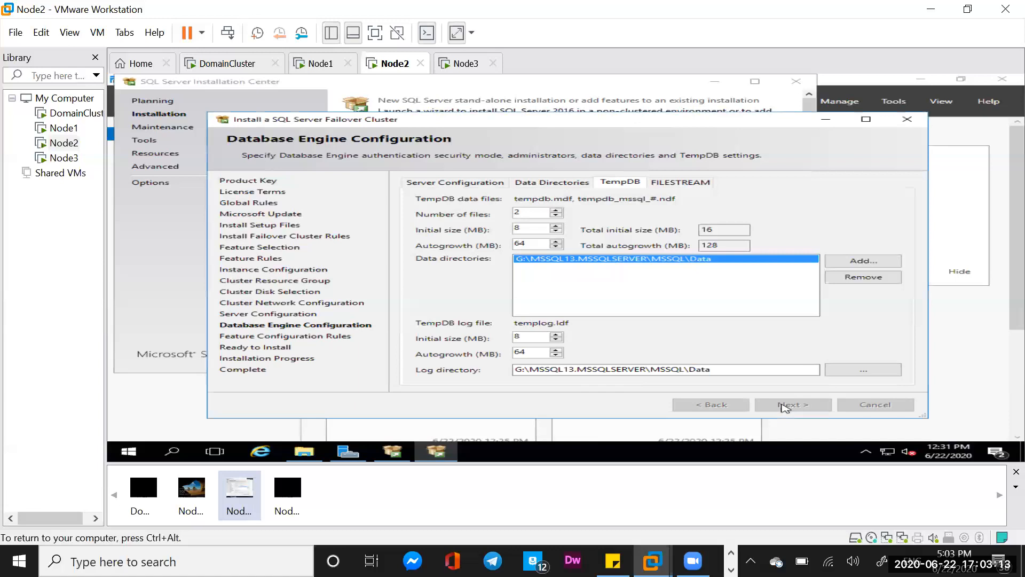
{"action": "left_click", "coordinate": [784, 405]}
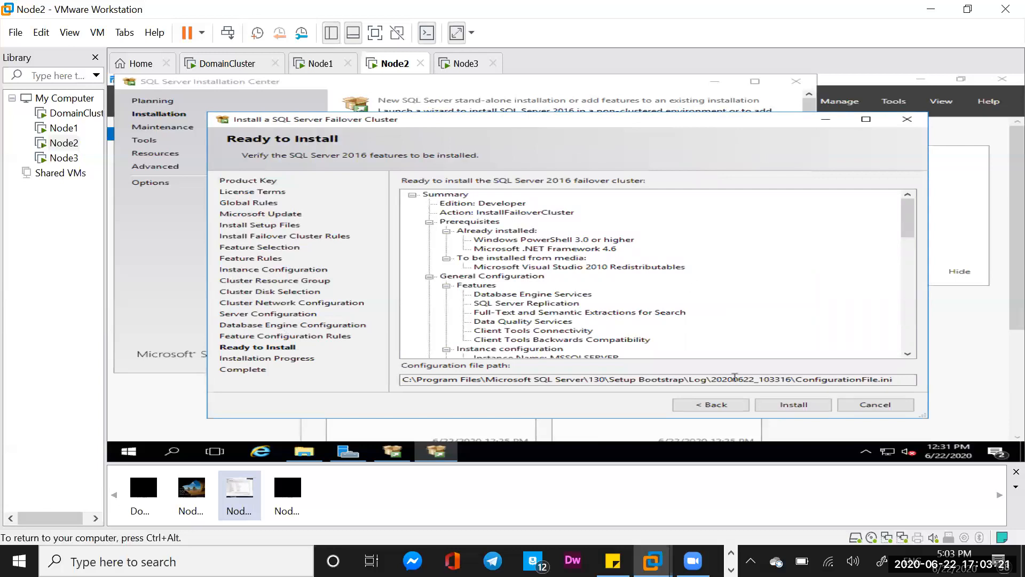
{"action": "left_click", "coordinate": [795, 406]}
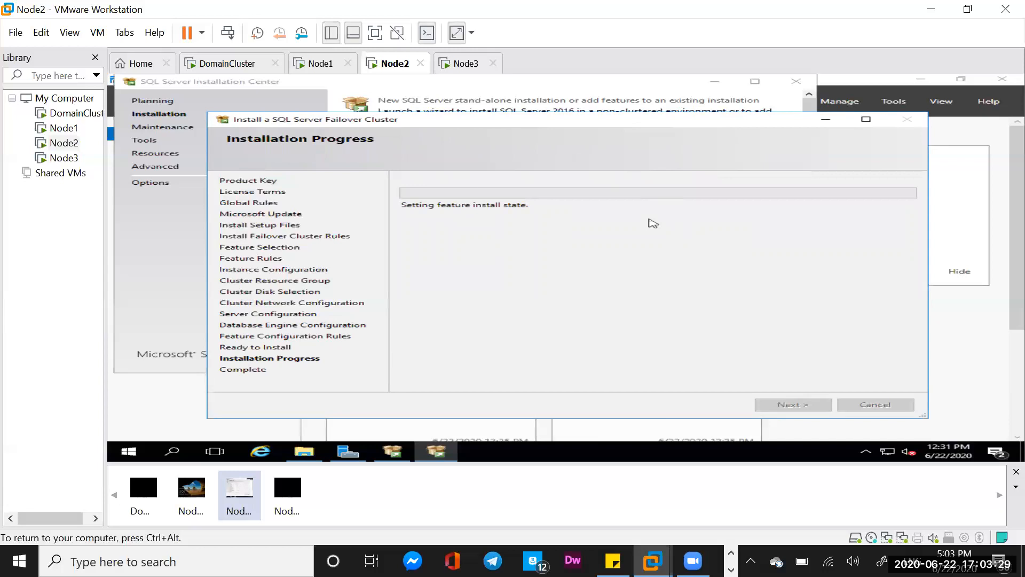
- Close the finished failover cluster installation wizard on Node2, along with the SQL Server Installation Center and the setup folder window
{"action": "key", "text": "ctrl+alt"}
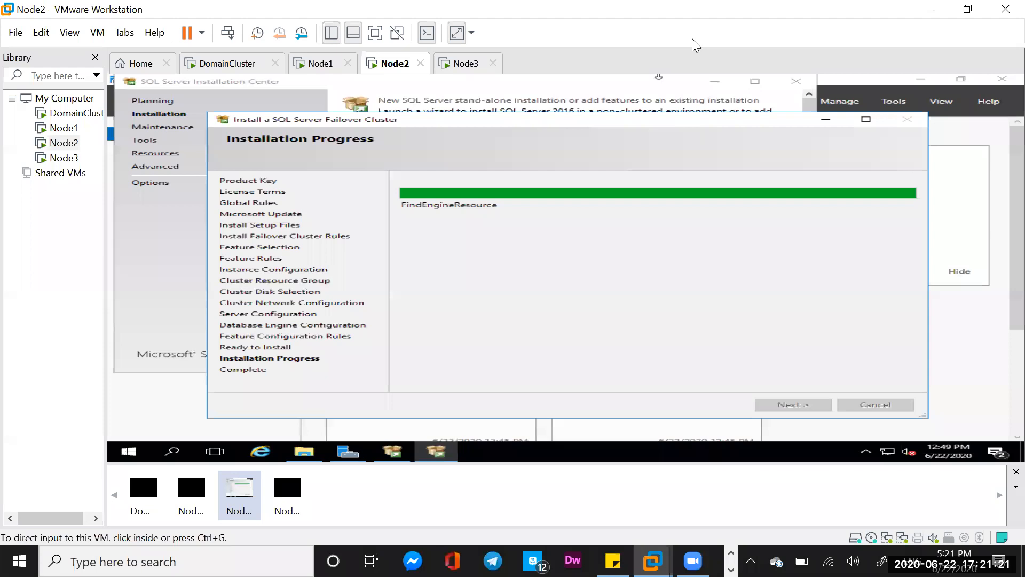
{"action": "left_click", "coordinate": [600, 266]}
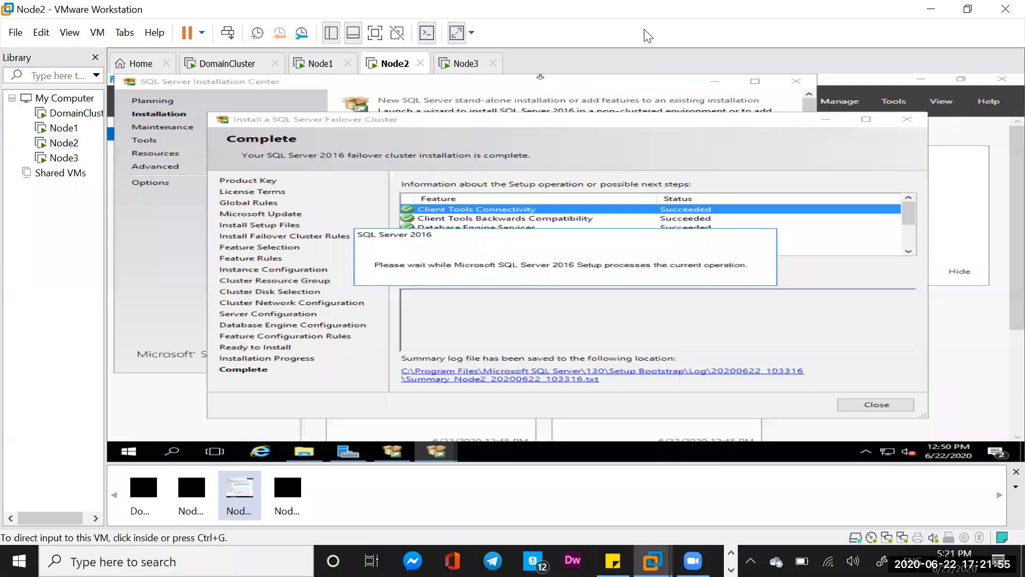
{"action": "left_click", "coordinate": [790, 84]}
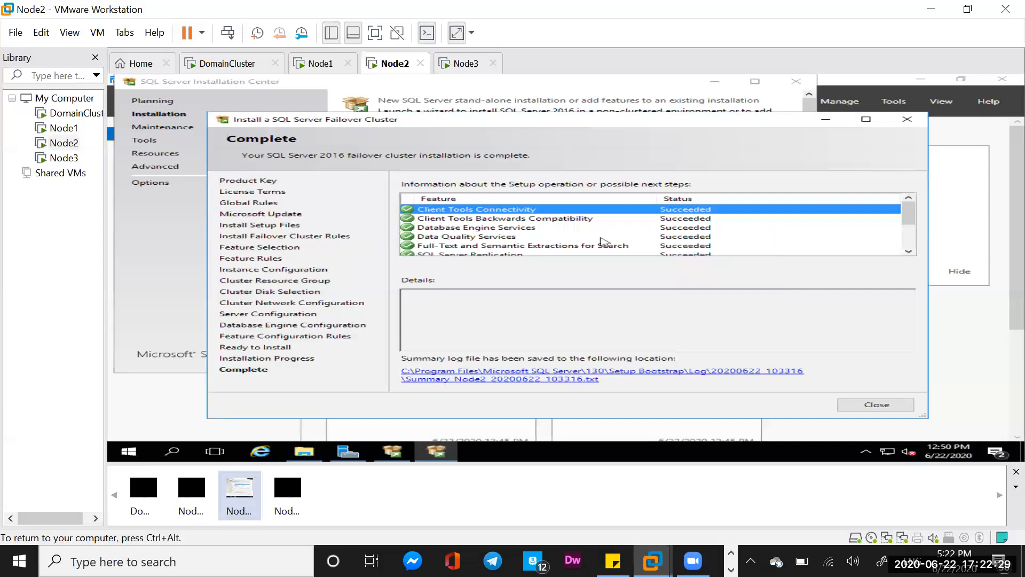
{"action": "left_click", "coordinate": [878, 406]}
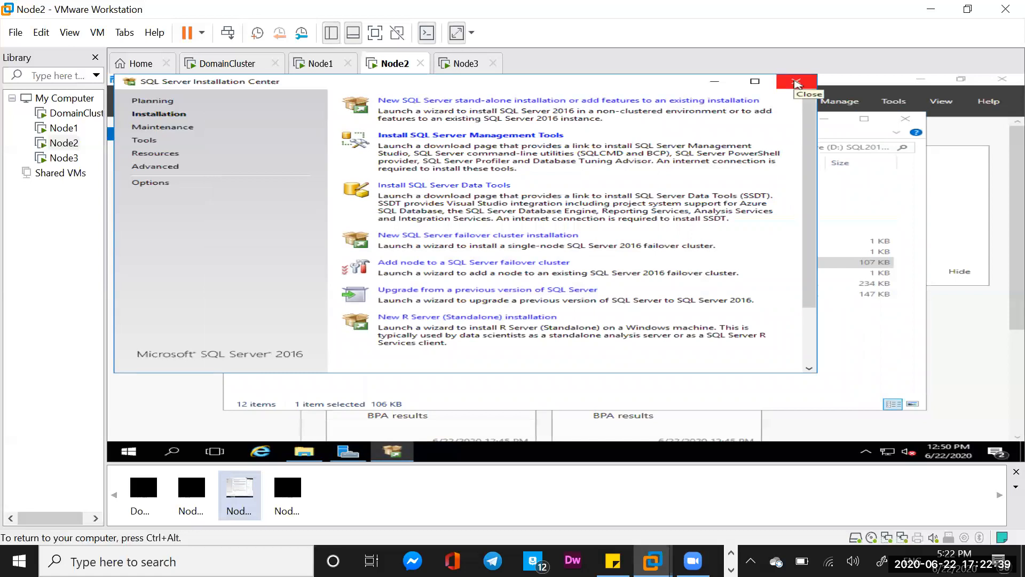
{"action": "left_click", "coordinate": [796, 83]}
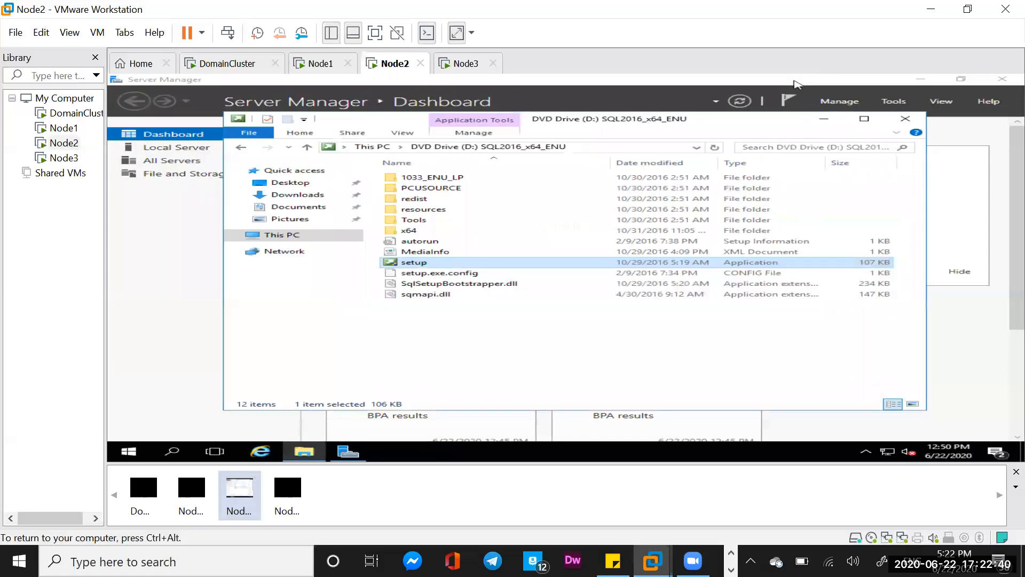
{"action": "left_click", "coordinate": [905, 118]}
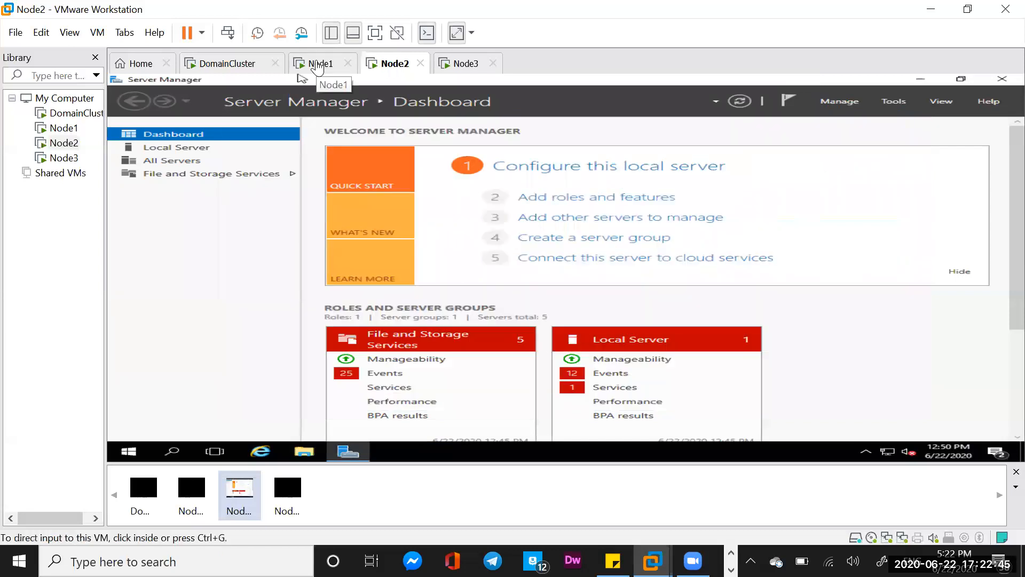
- Switch to the Node3 virtual machine, send Ctrl+Alt+Del, and sign in with the cluster admin account password
{"action": "left_click", "coordinate": [464, 65]}
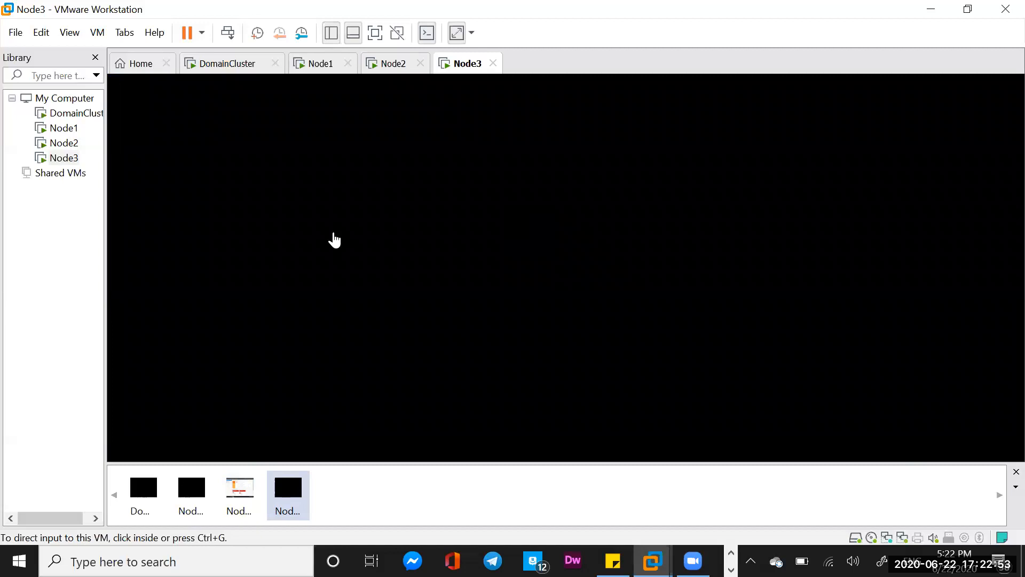
{"action": "left_click", "coordinate": [229, 33]}
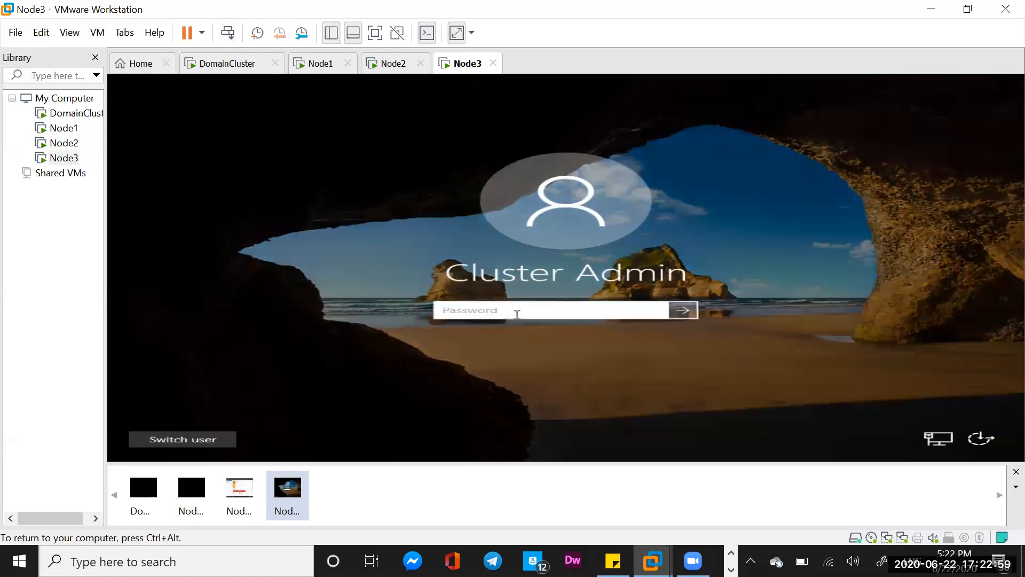
{"action": "type", "text": "**********"}
{"action": "key", "text": "Return"}
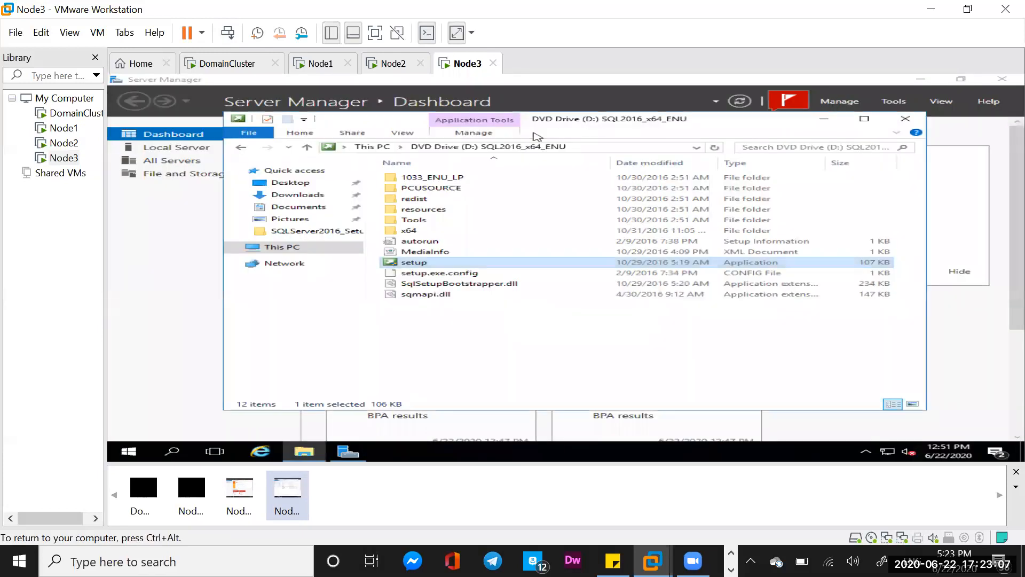
- Run setup from the SQL2016_x64_ENU DVD and start the Add node to a SQL Server failover cluster wizard
{"action": "double_click", "coordinate": [446, 264]}
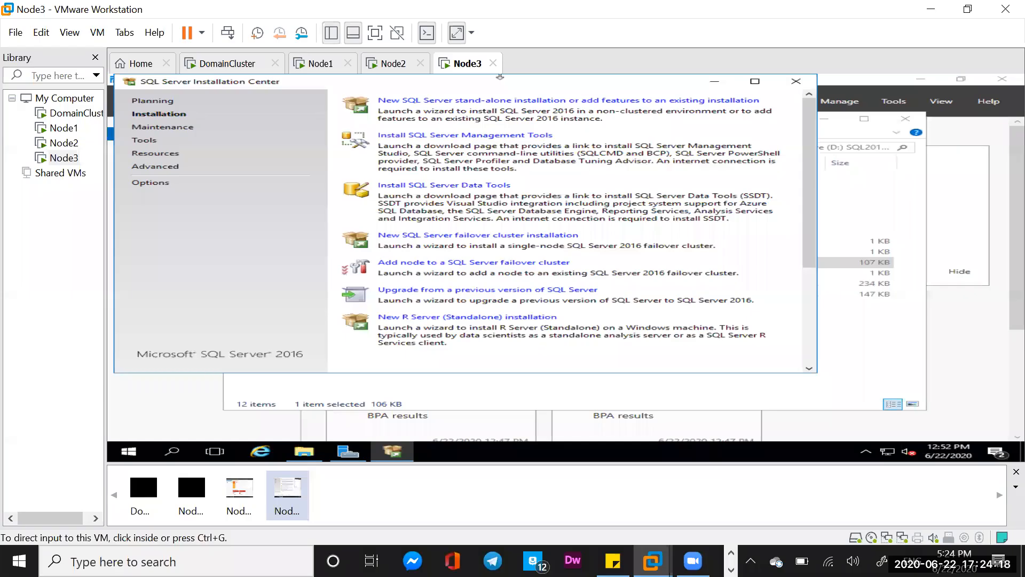
{"action": "left_click", "coordinate": [409, 166]}
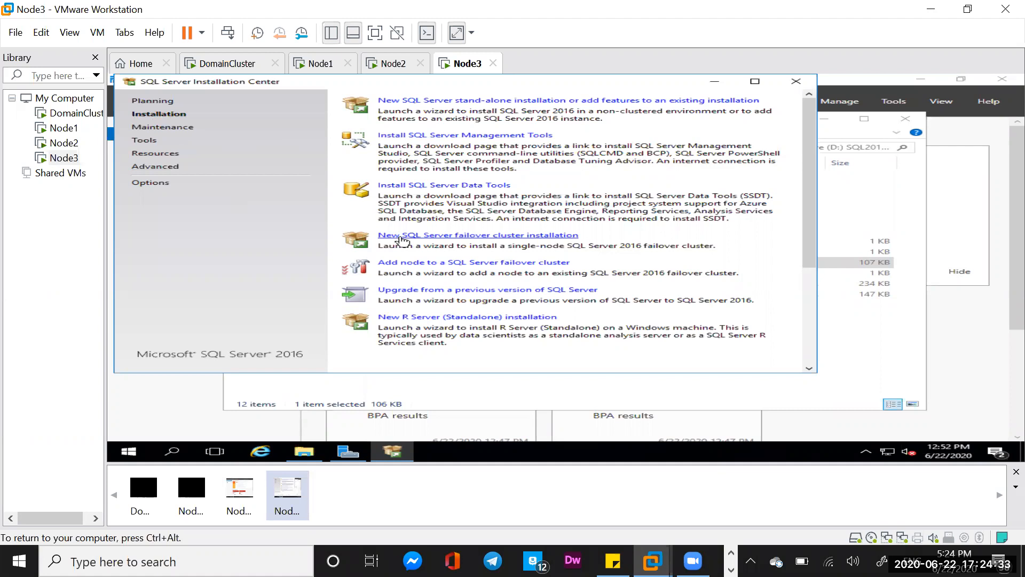
{"action": "left_click", "coordinate": [420, 263]}
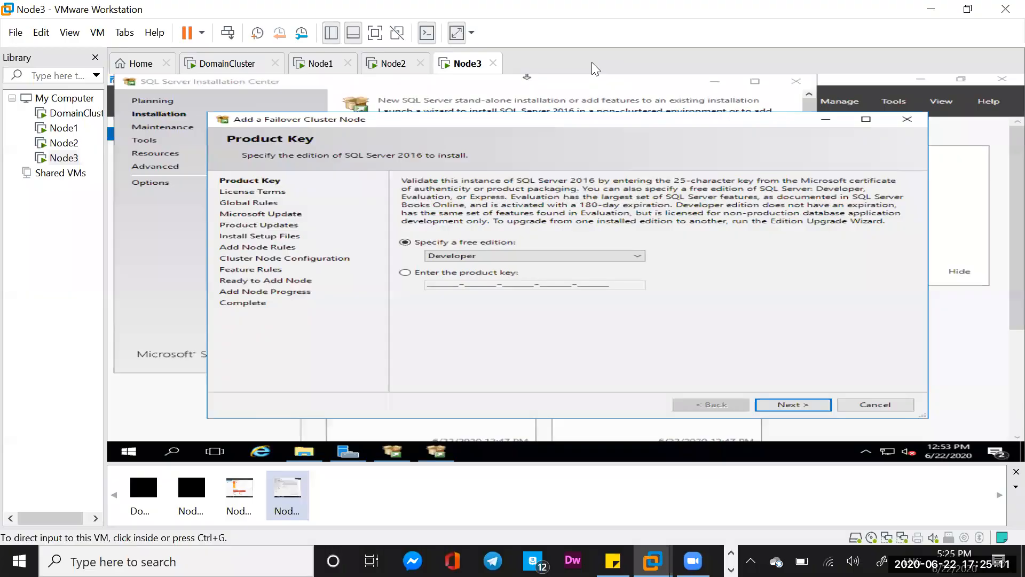
- Keep the Developer free edition and accept the license terms to continue
{"action": "left_click", "coordinate": [458, 247]}
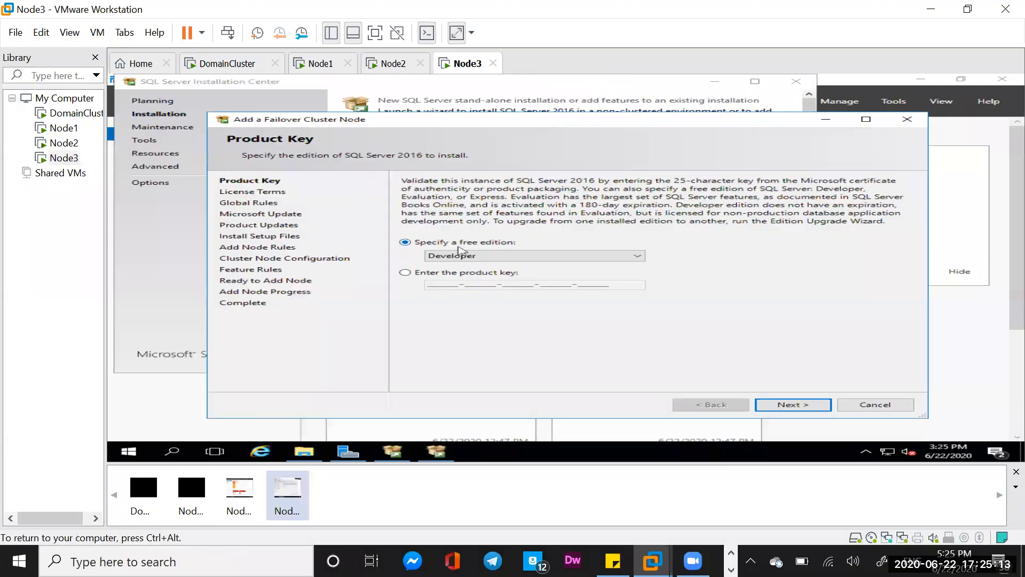
{"action": "left_click", "coordinate": [780, 404]}
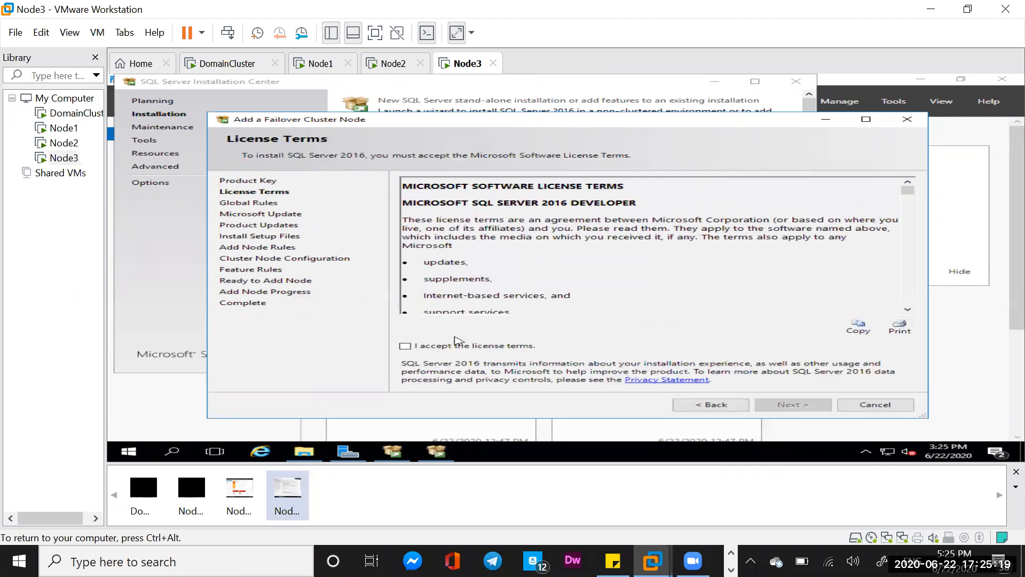
{"action": "left_click", "coordinate": [405, 347]}
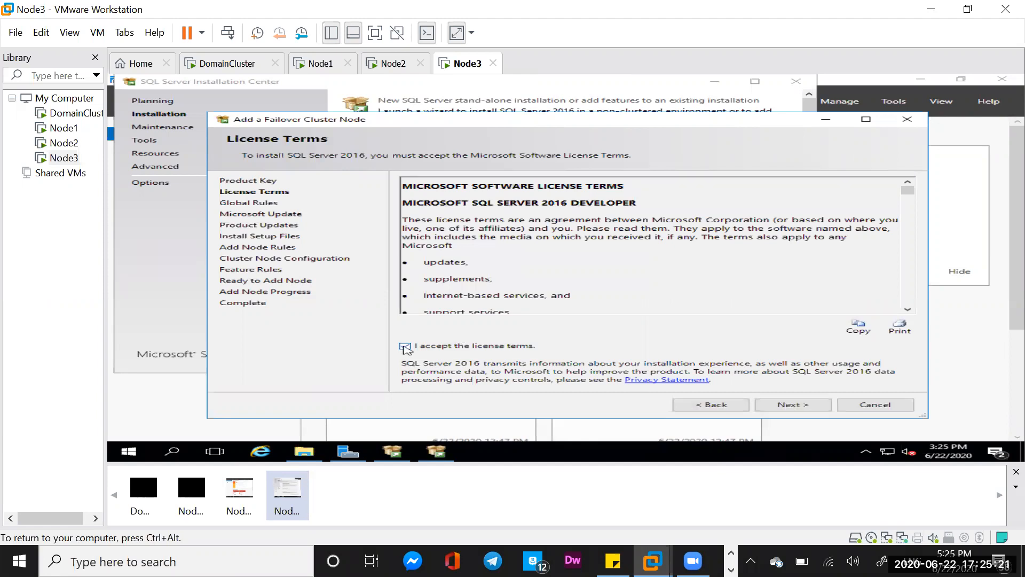
{"action": "left_click", "coordinate": [788, 407]}
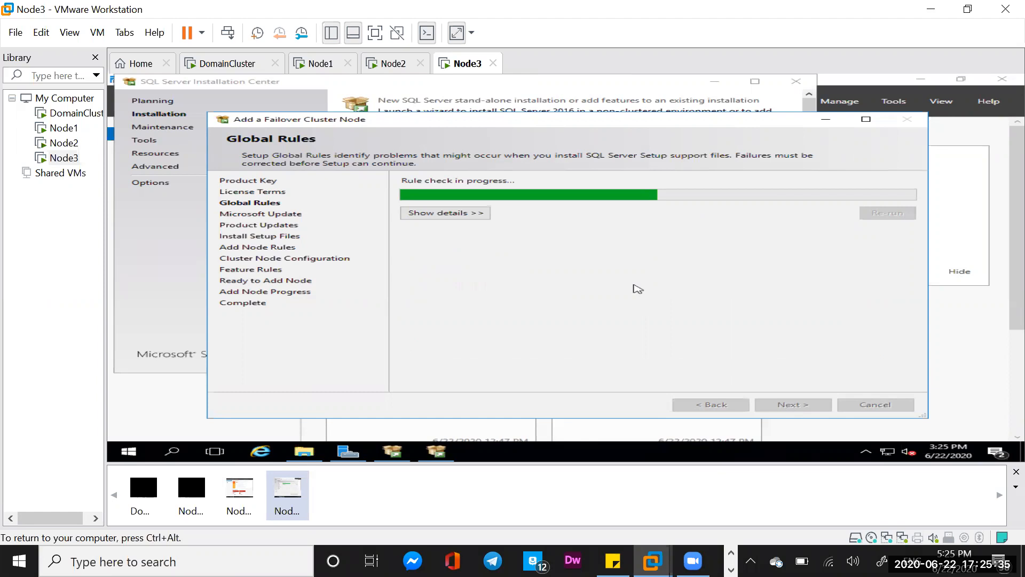
- Advance through Global Rules and Install Setup Files, review the Add Node Rules results, and continue
{"action": "left_click", "coordinate": [790, 405]}
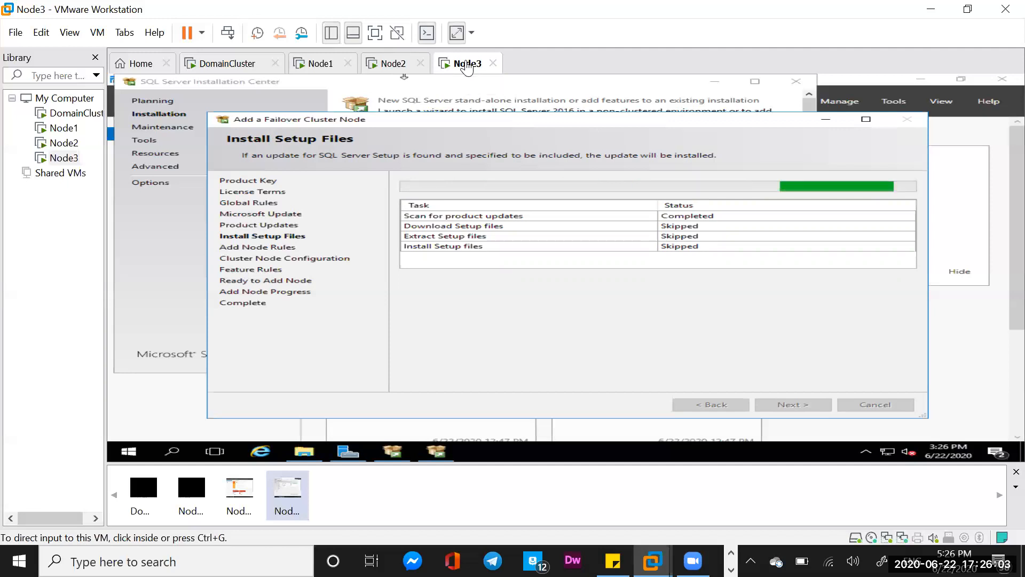
{"action": "left_click", "coordinate": [479, 386]}
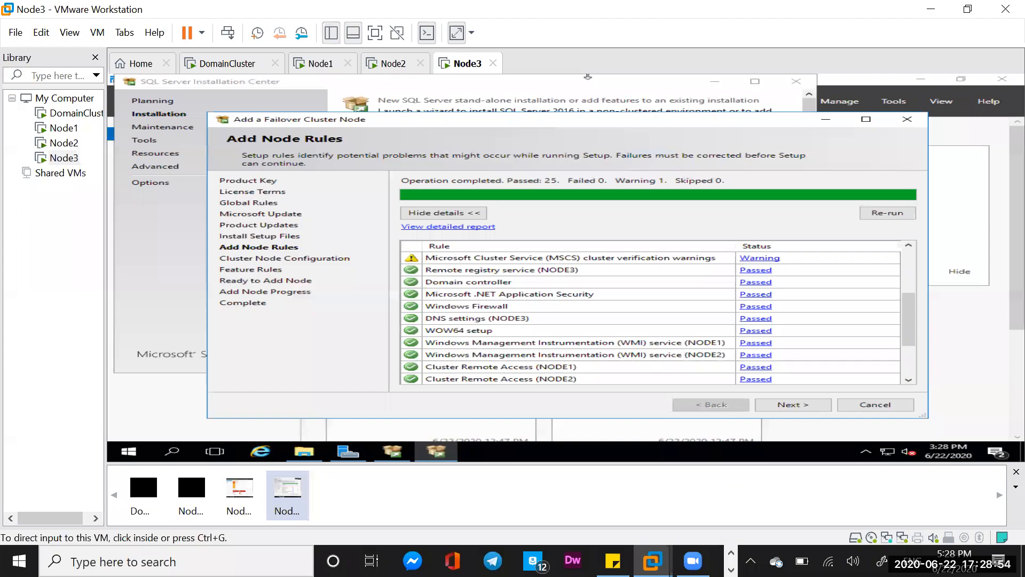
{"action": "left_click", "coordinate": [432, 230]}
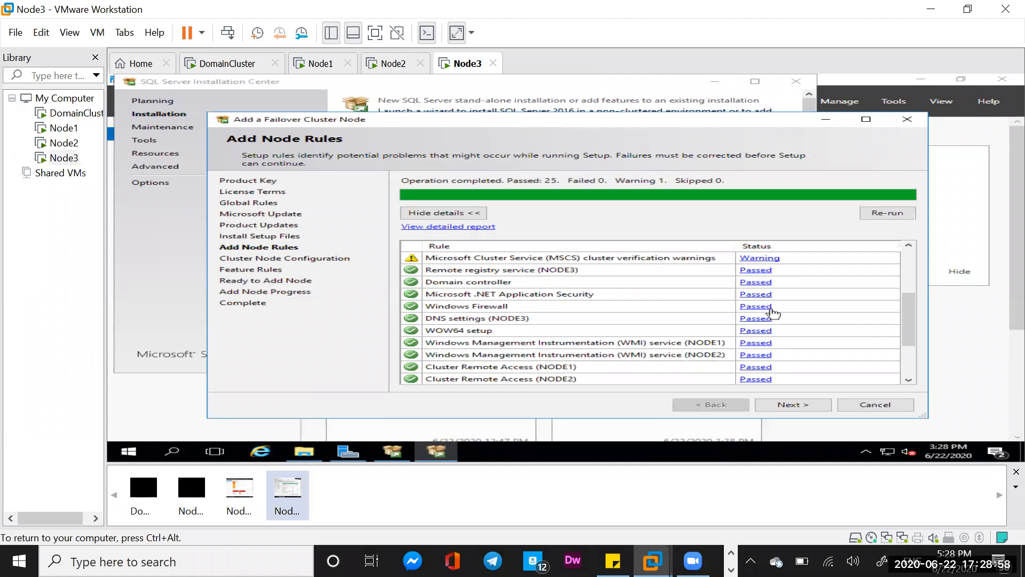
{"action": "left_click", "coordinate": [911, 257]}
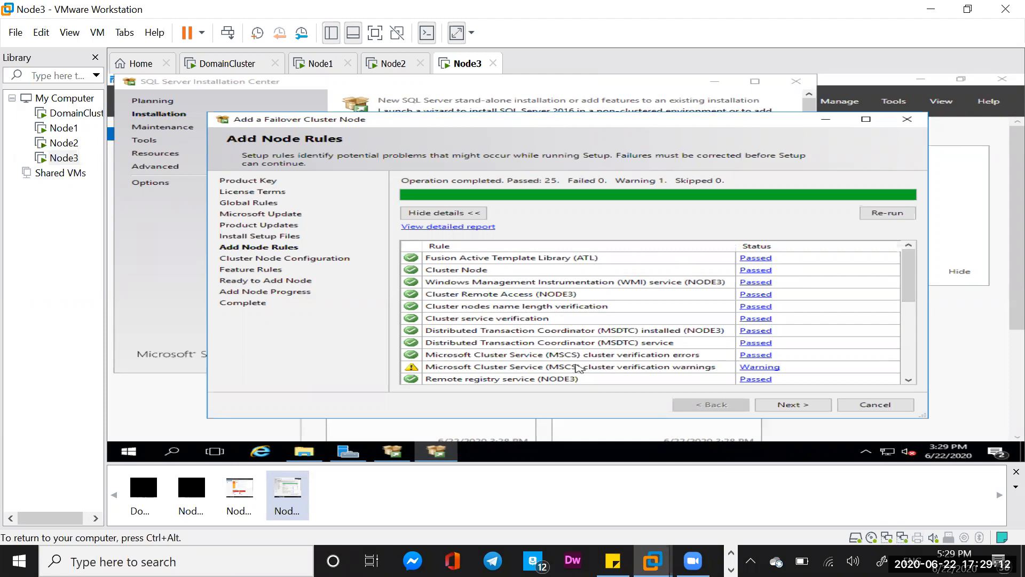
{"action": "left_click", "coordinate": [794, 408]}
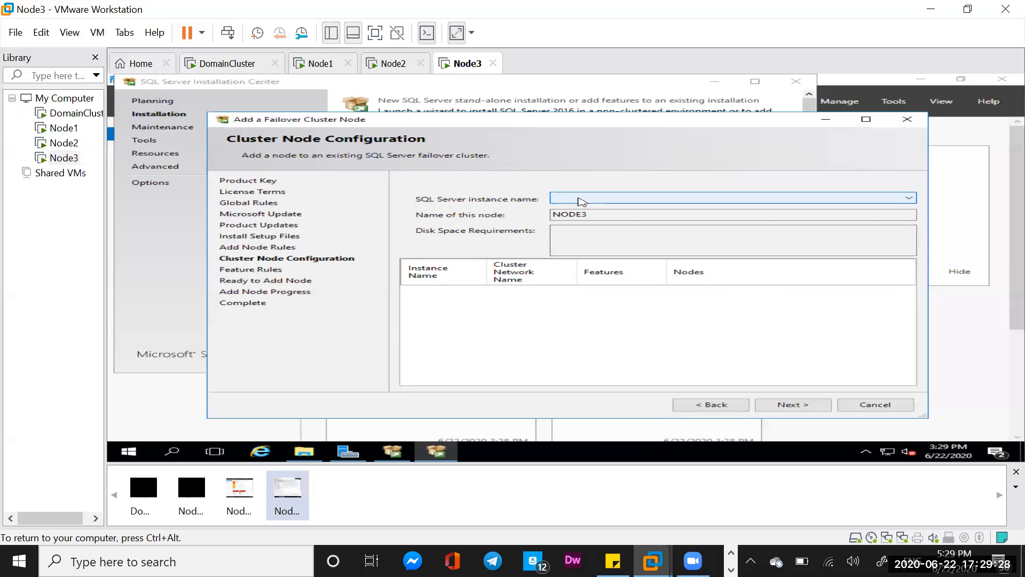
- Select the MSSQLSERVER instance to join on Cluster Node Configuration and accept the existing cluster network configuration
{"action": "left_click", "coordinate": [581, 201]}
{"action": "left_click", "coordinate": [705, 200]}
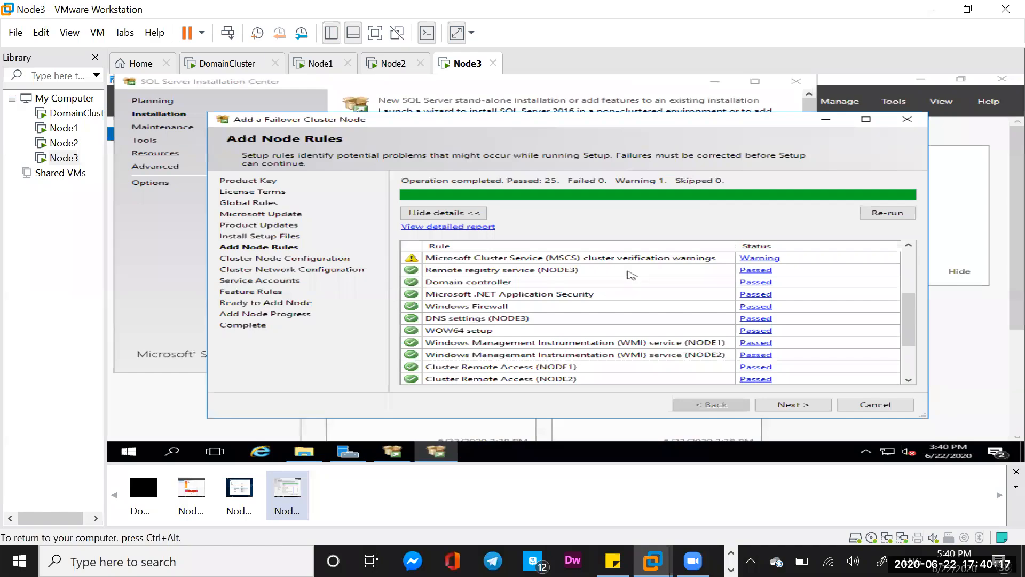
{"action": "left_click", "coordinate": [790, 405]}
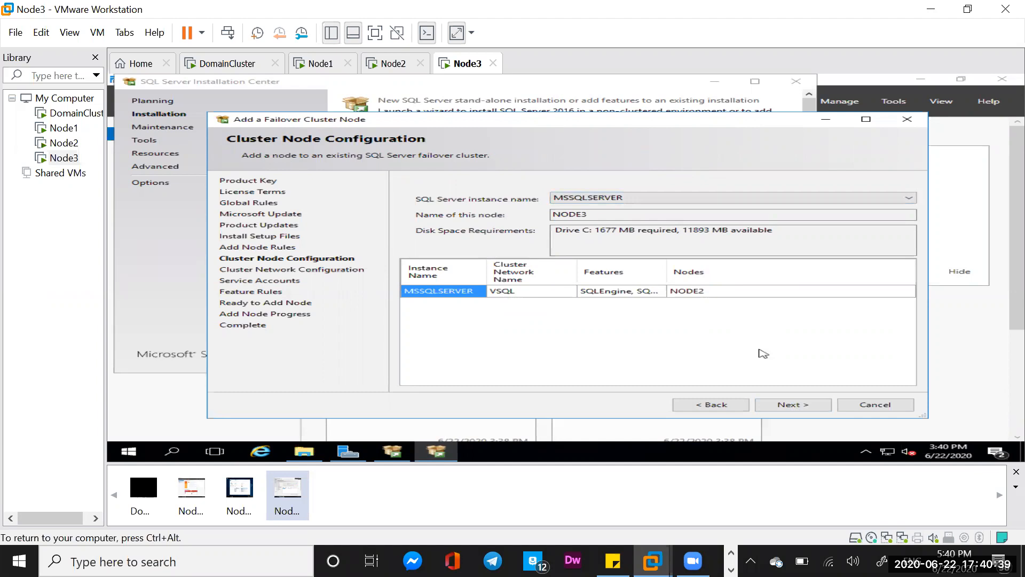
{"action": "left_click", "coordinate": [797, 406]}
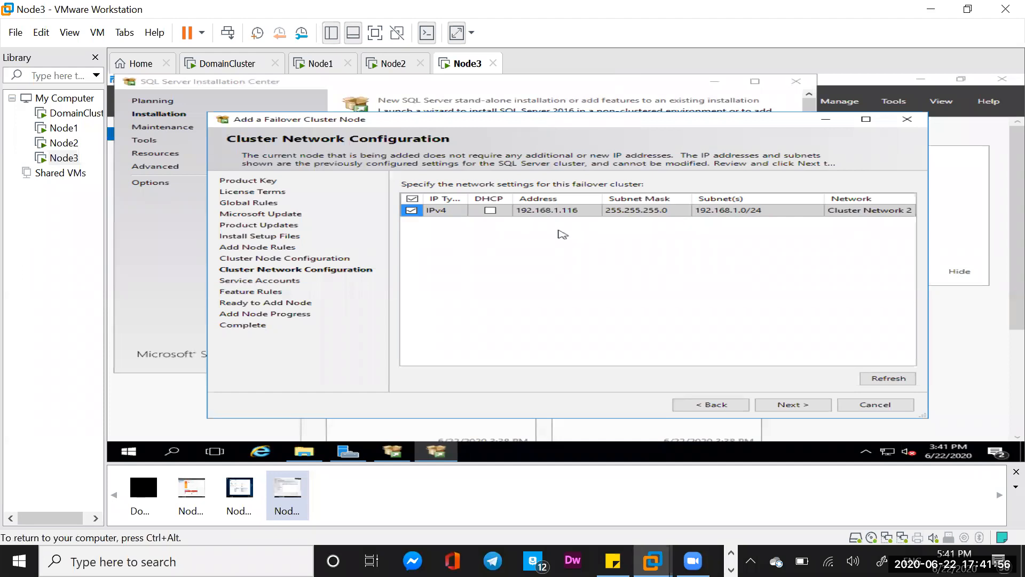
{"action": "left_click", "coordinate": [790, 406]}
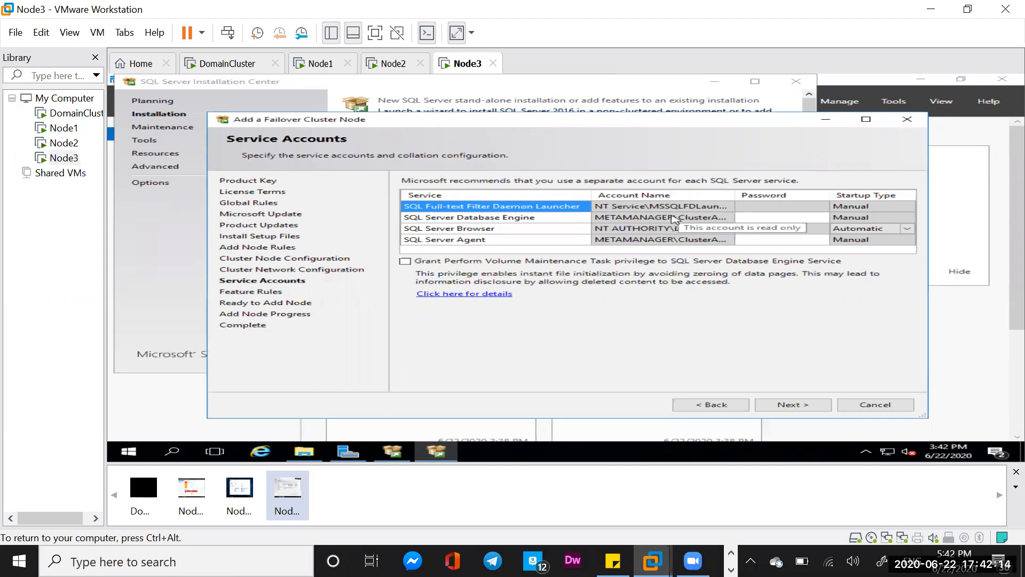
- Enter the service account passwords for SQL Server Database Engine and SQL Server Agent, then continue
{"action": "left_click", "coordinate": [764, 218]}
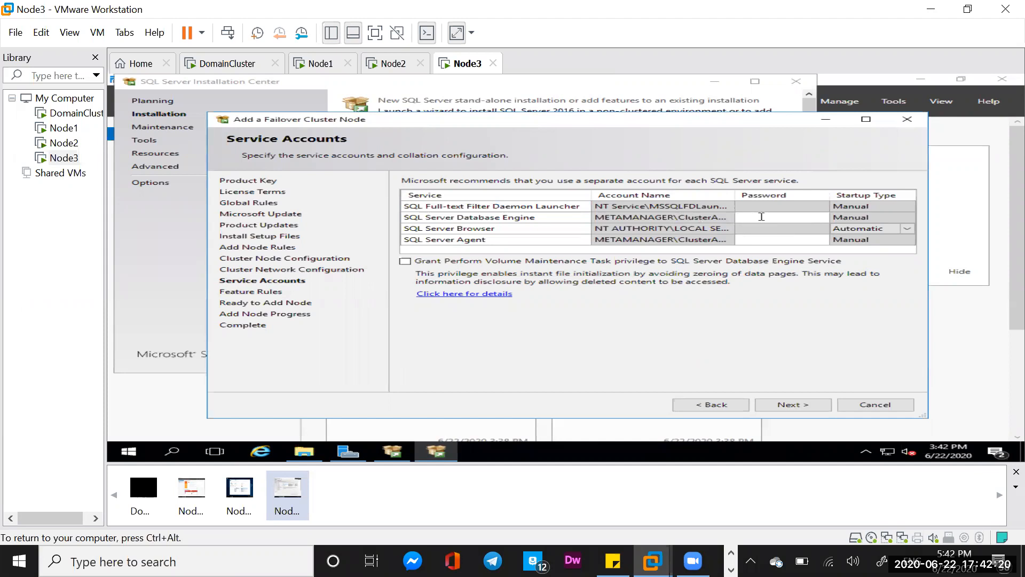
{"action": "type", "text": "***********"}
{"action": "left_click", "coordinate": [747, 240]}
{"action": "type", "text": "**********"}
{"action": "left_click", "coordinate": [794, 408]}
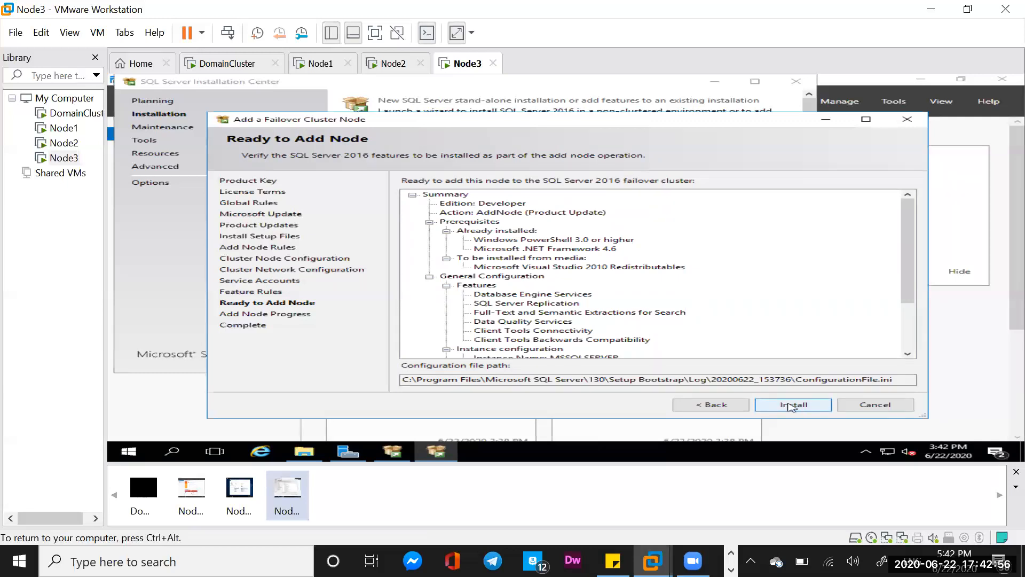
- Install the node on Ready to Add Node and close the wizard once the add node operation completes
{"action": "left_click", "coordinate": [792, 406]}
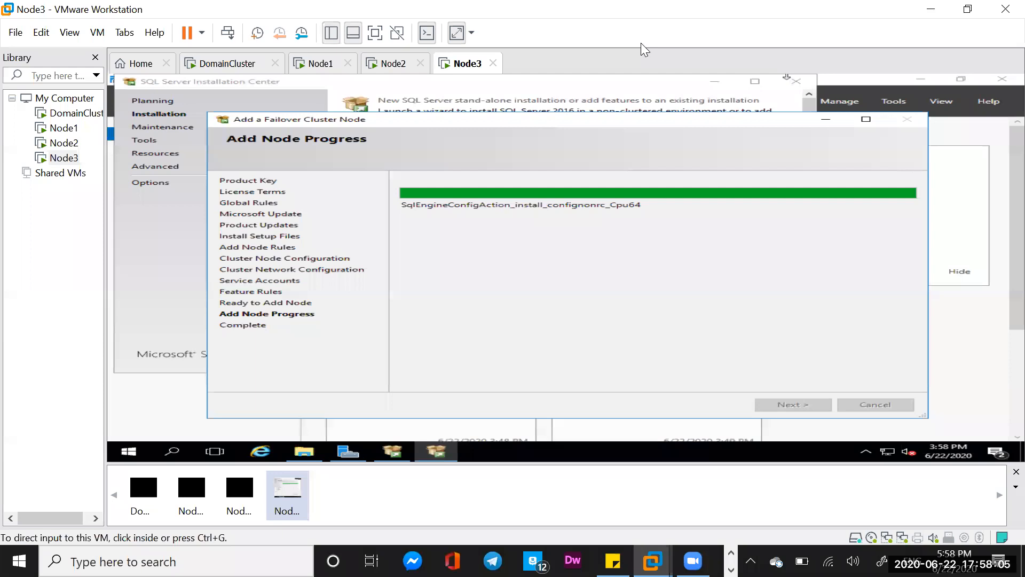
{"action": "left_click", "coordinate": [632, 277]}
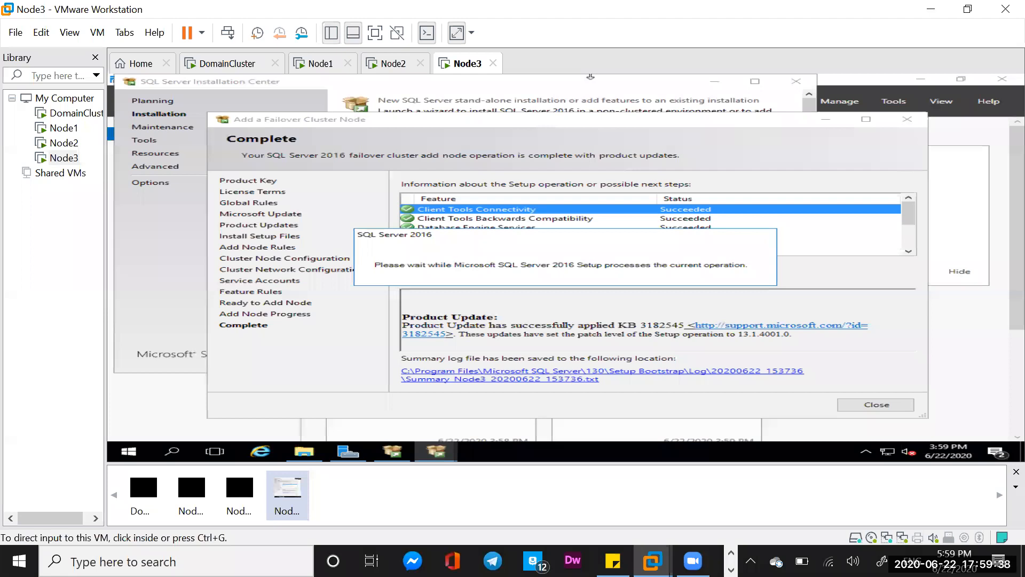
{"action": "left_click", "coordinate": [565, 297]}
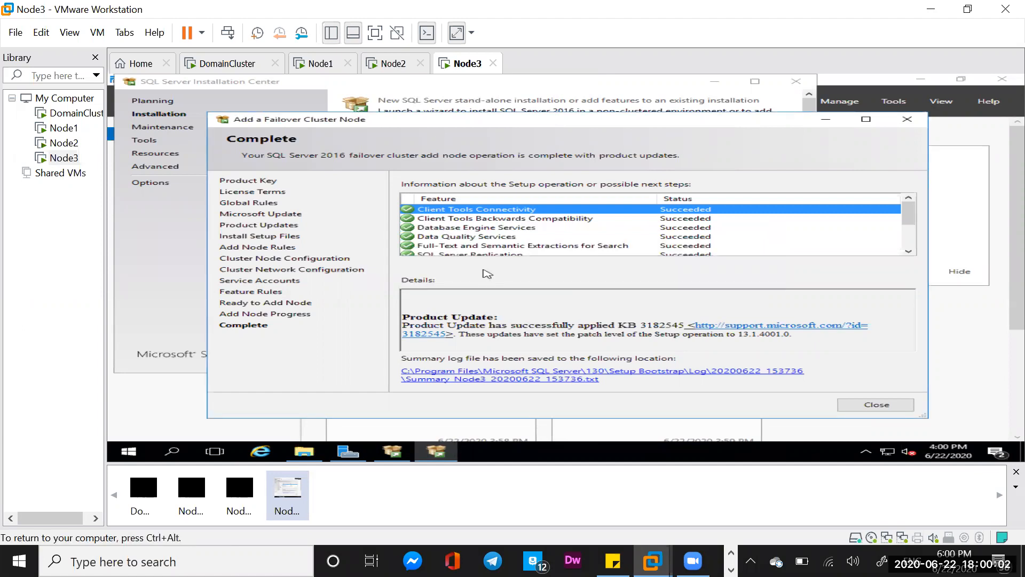
{"action": "left_click", "coordinate": [876, 405]}
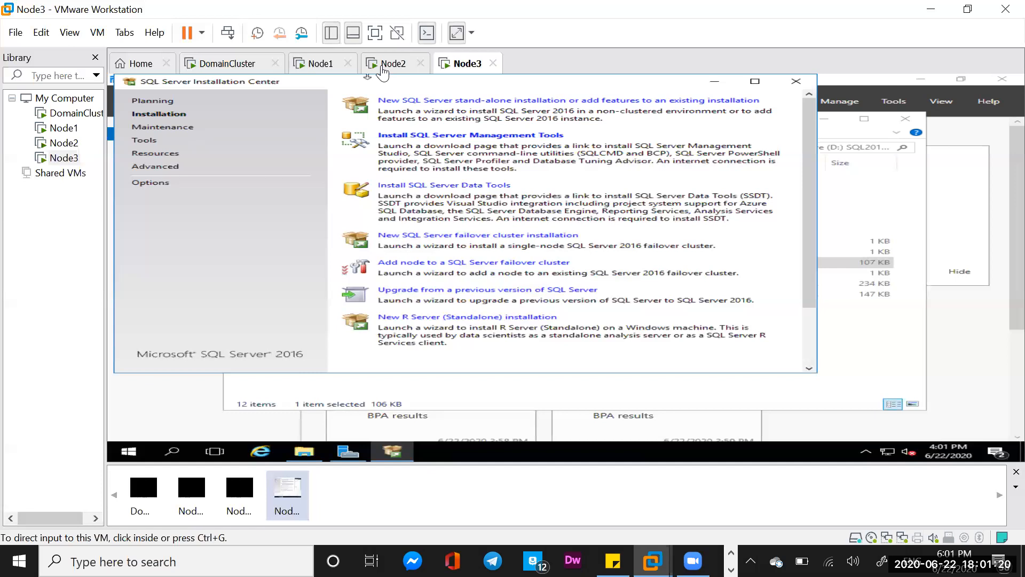
- Close the SQL Server Installation Center and the setup folder window, then open Failover Cluster Manager
{"action": "left_click", "coordinate": [797, 83]}
{"action": "key", "text": "ctrl+alt"}
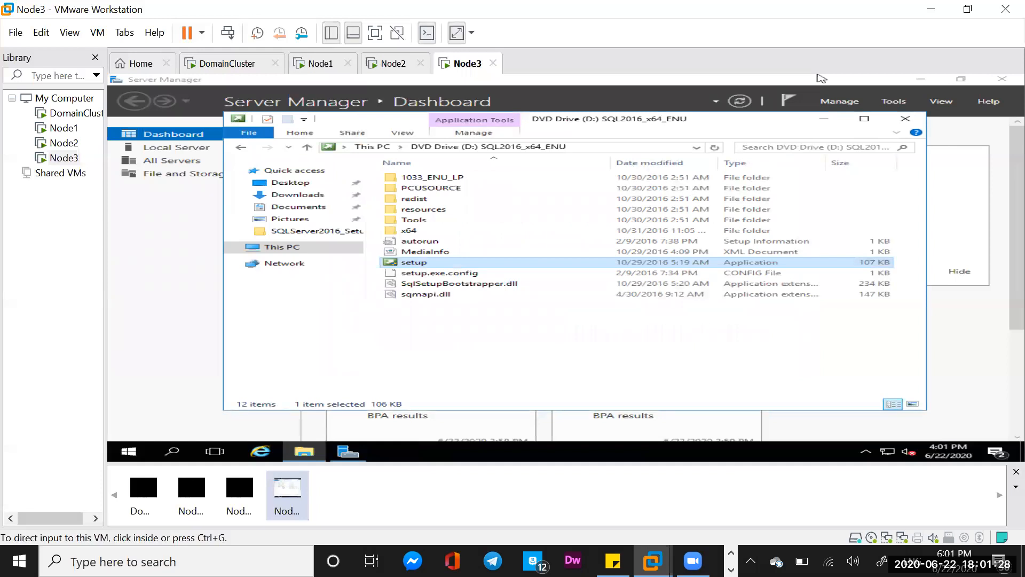
{"action": "left_click", "coordinate": [906, 119]}
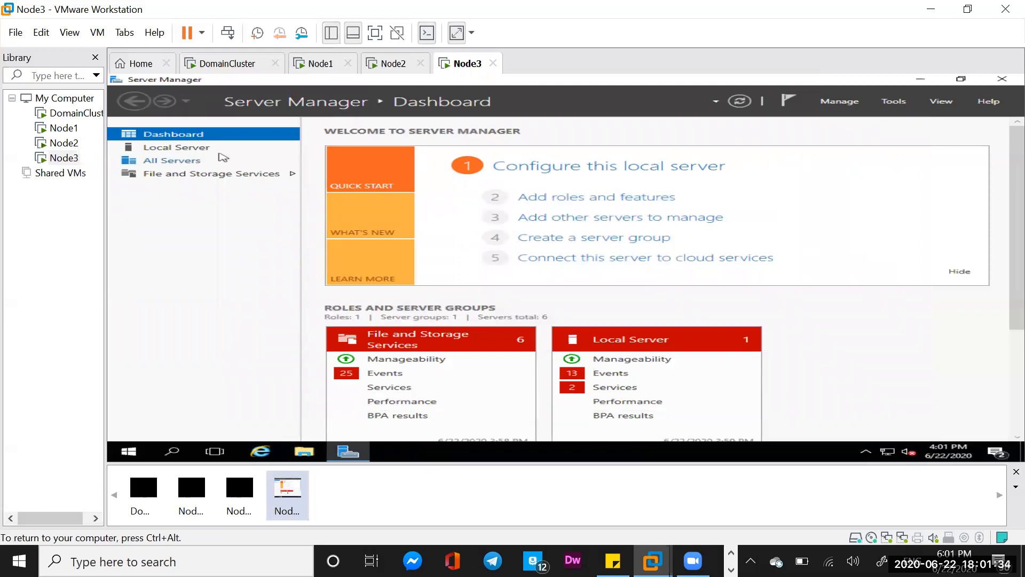
{"action": "left_click", "coordinate": [200, 148]}
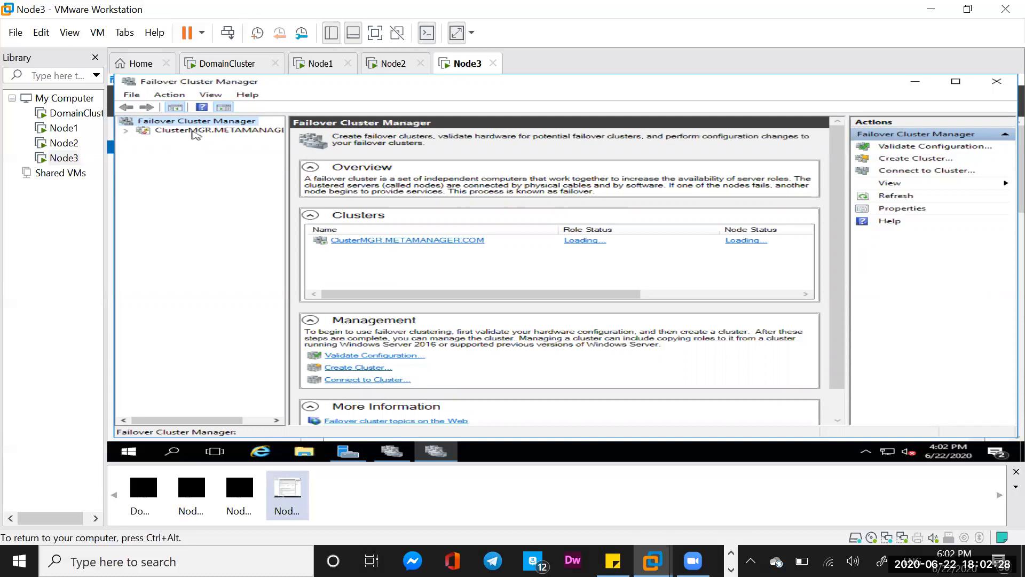
- Open the ClusterMGR cluster and review its clustered roles and their owner nodes
{"action": "left_click", "coordinate": [166, 131]}
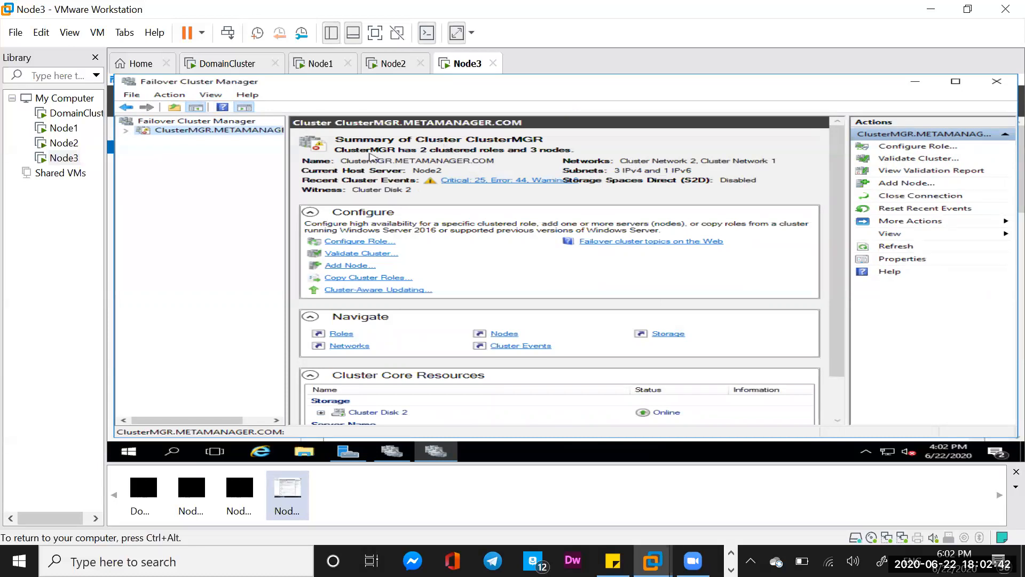
{"action": "left_click", "coordinate": [126, 131]}
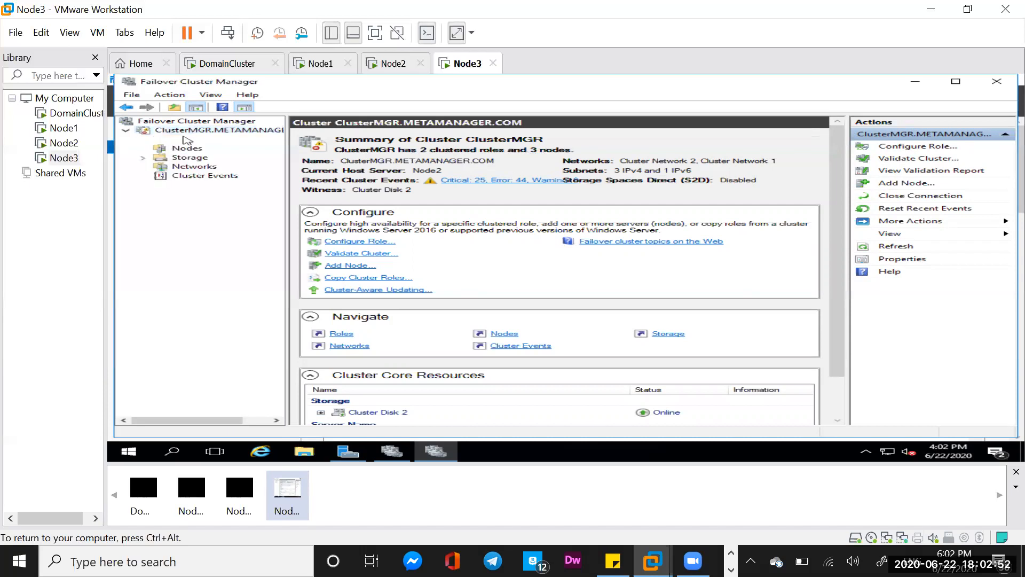
{"action": "left_click", "coordinate": [184, 139]}
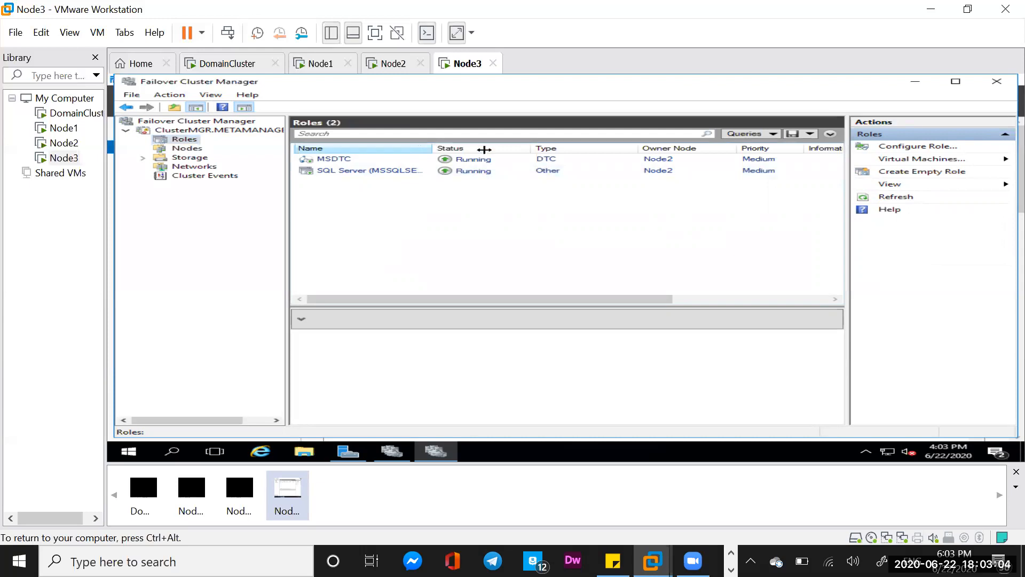
{"action": "left_click_drag", "start_coordinate": [484, 150], "coordinate": [502, 149]}
{"action": "left_click", "coordinate": [422, 175]}
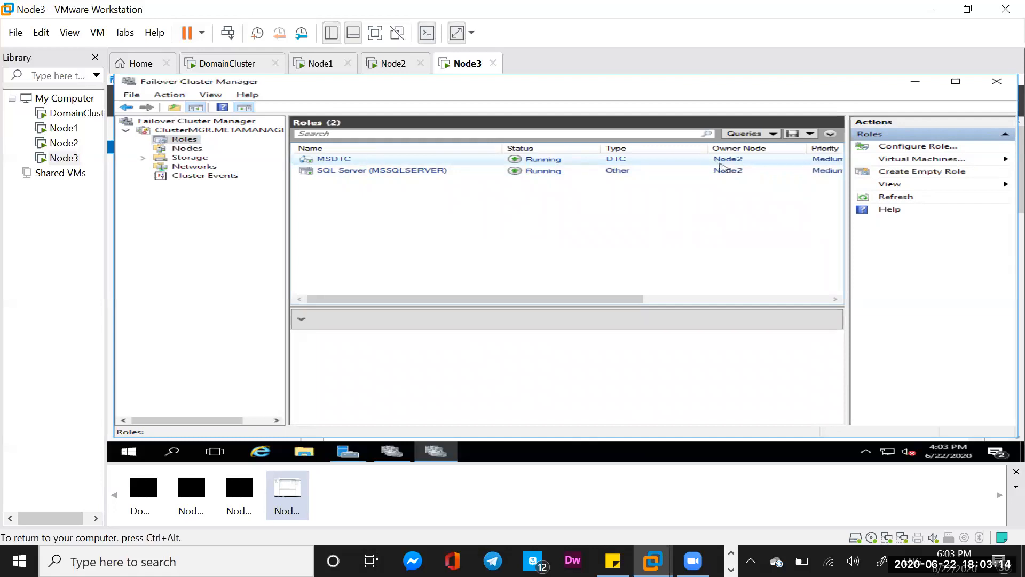
- Move the core cluster resources to Node3 via Move Core Cluster Resources, Select Node
{"action": "left_click", "coordinate": [201, 130]}
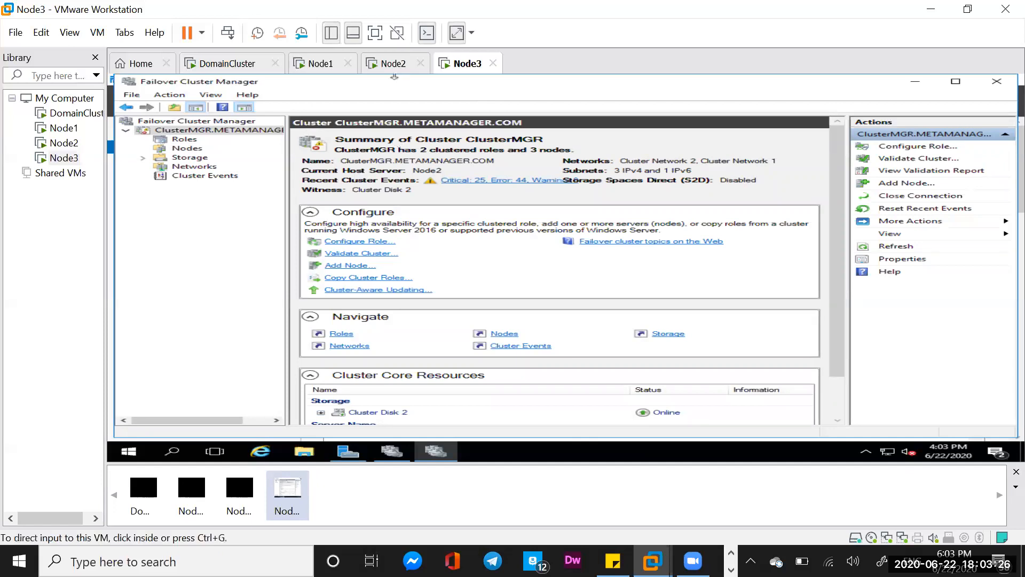
{"action": "left_click", "coordinate": [231, 141]}
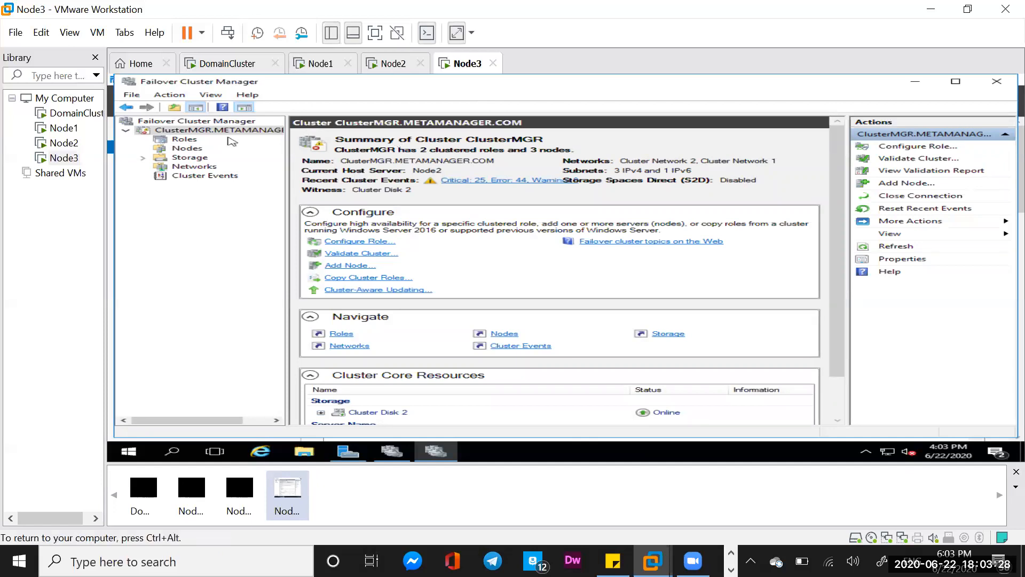
{"action": "right_click", "coordinate": [230, 132]}
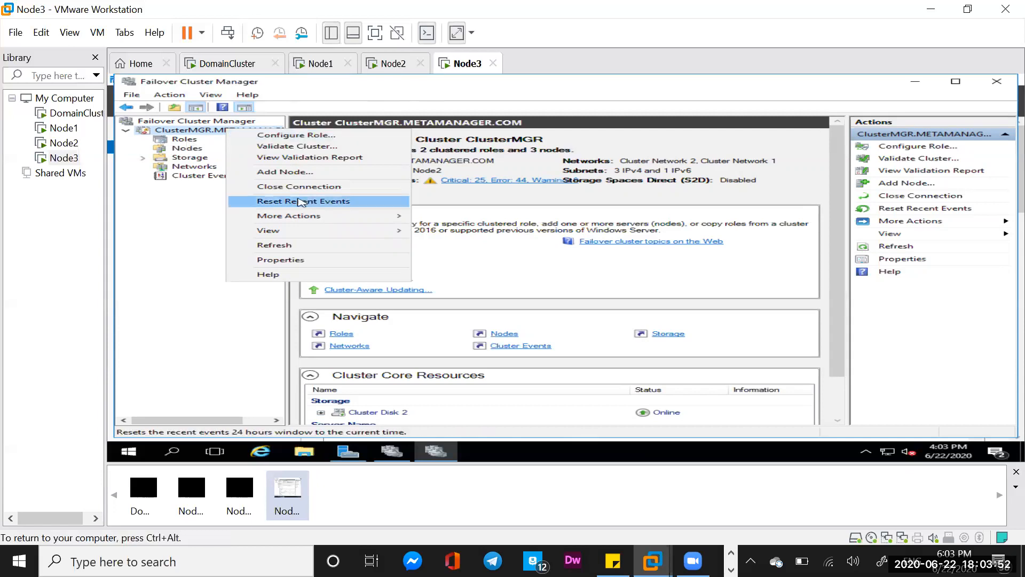
{"action": "mouse_move", "coordinate": [393, 216]}
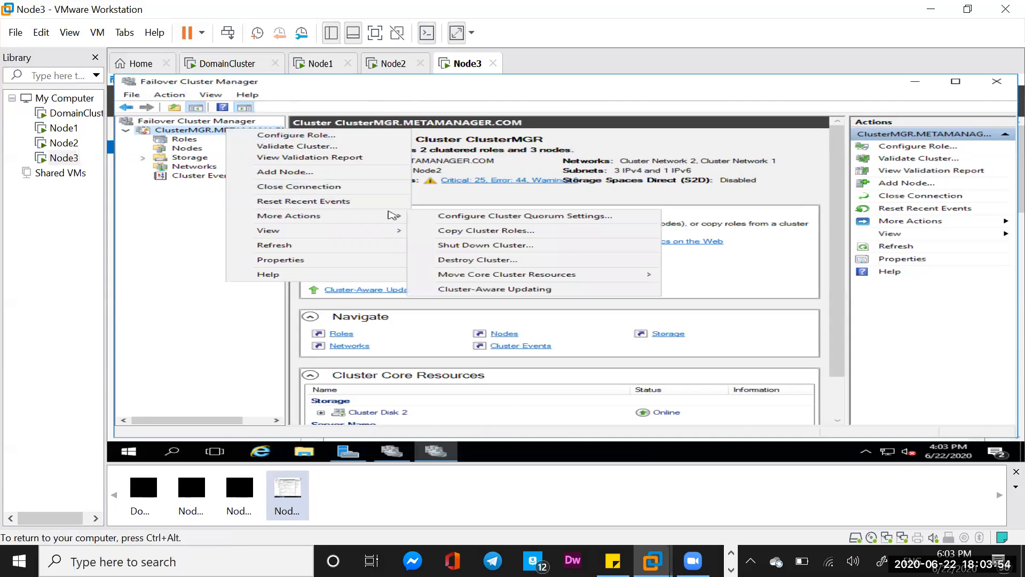
{"action": "mouse_move", "coordinate": [517, 275]}
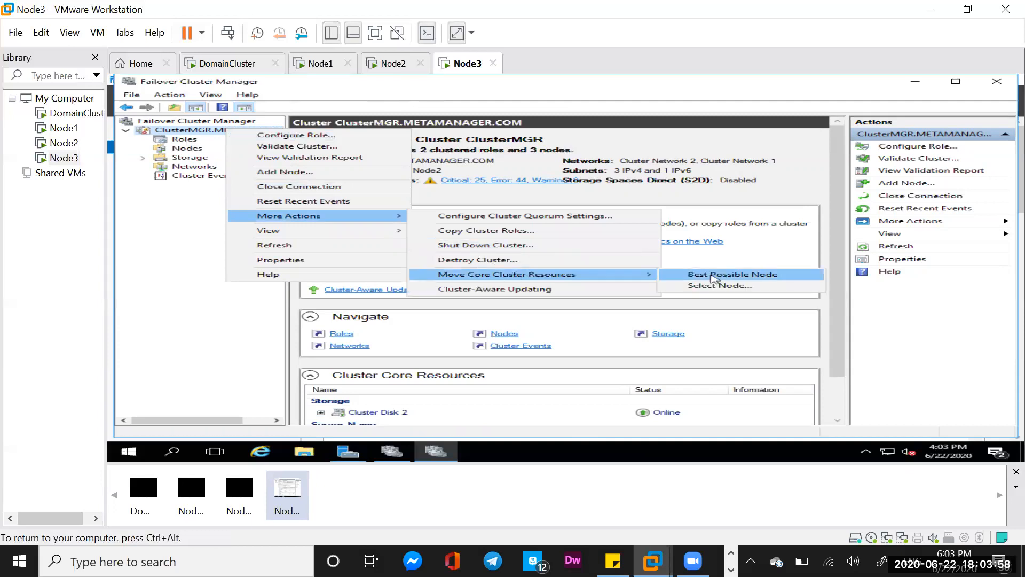
{"action": "left_click", "coordinate": [721, 287]}
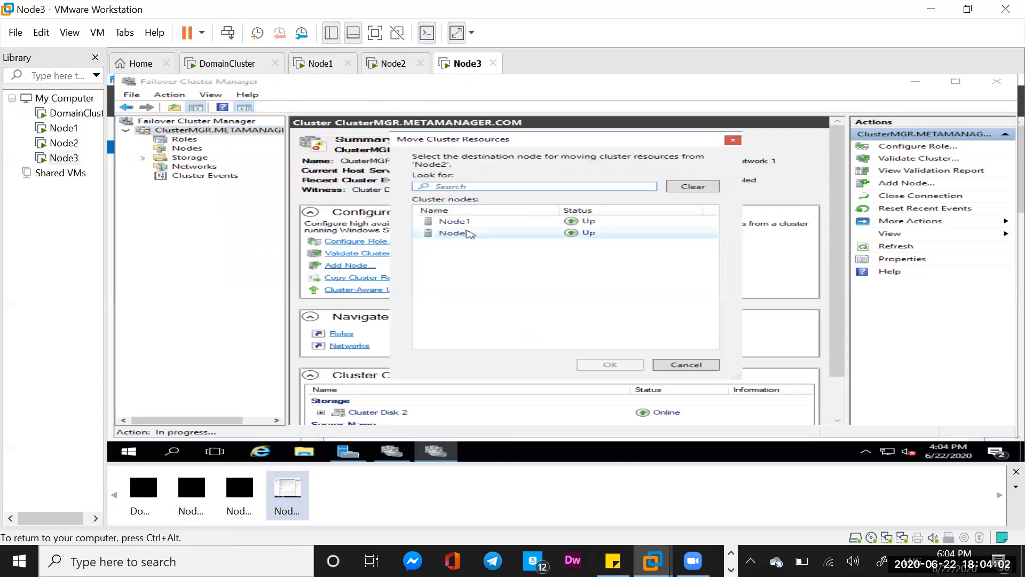
{"action": "left_click", "coordinate": [470, 234]}
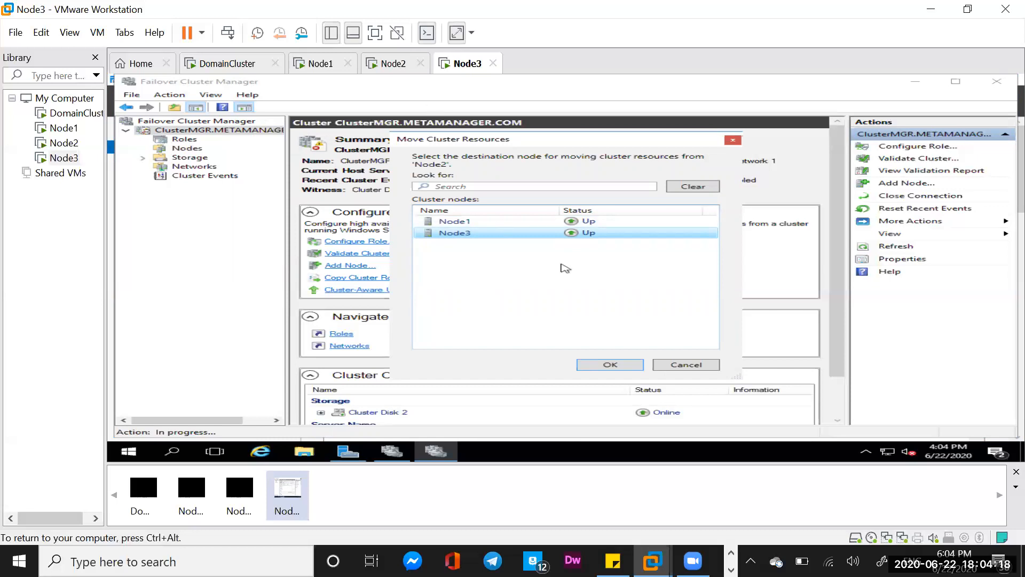
{"action": "left_click", "coordinate": [610, 365]}
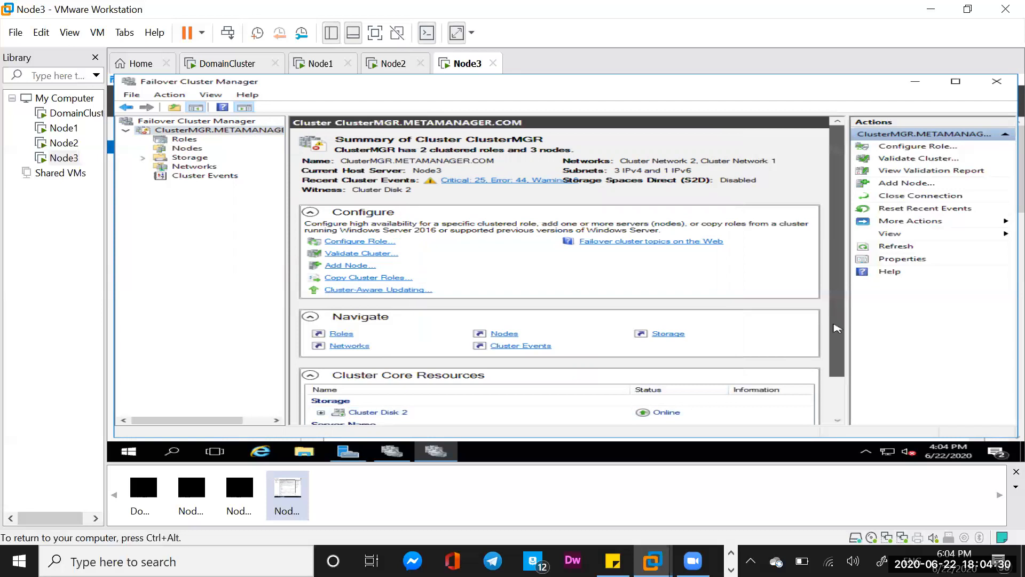
- Inspect the cluster core resources, then open the Storage Disks list to review disk ownership
{"action": "left_click_drag", "start_coordinate": [836, 328], "coordinate": [833, 375]}
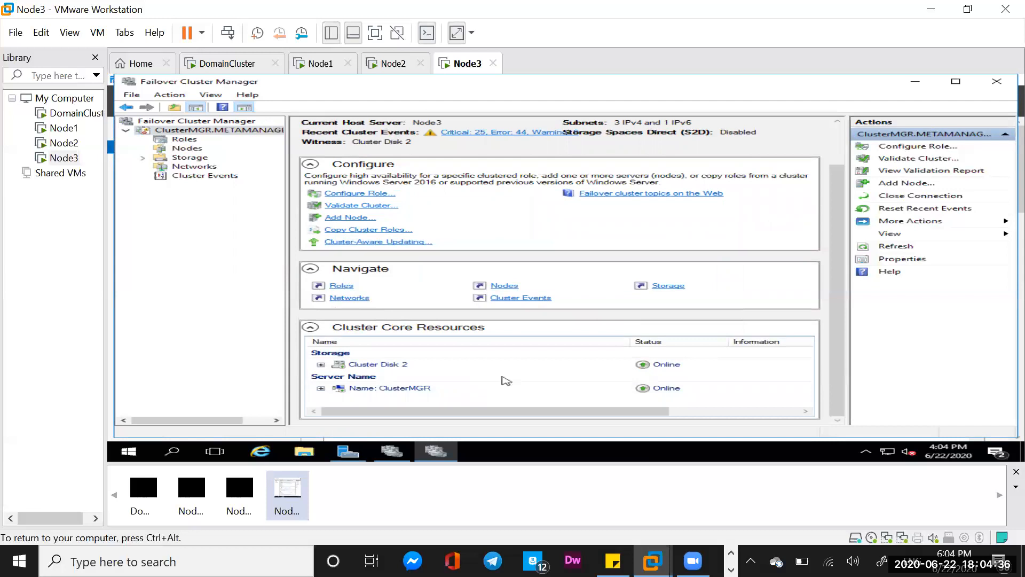
{"action": "left_click", "coordinate": [320, 365]}
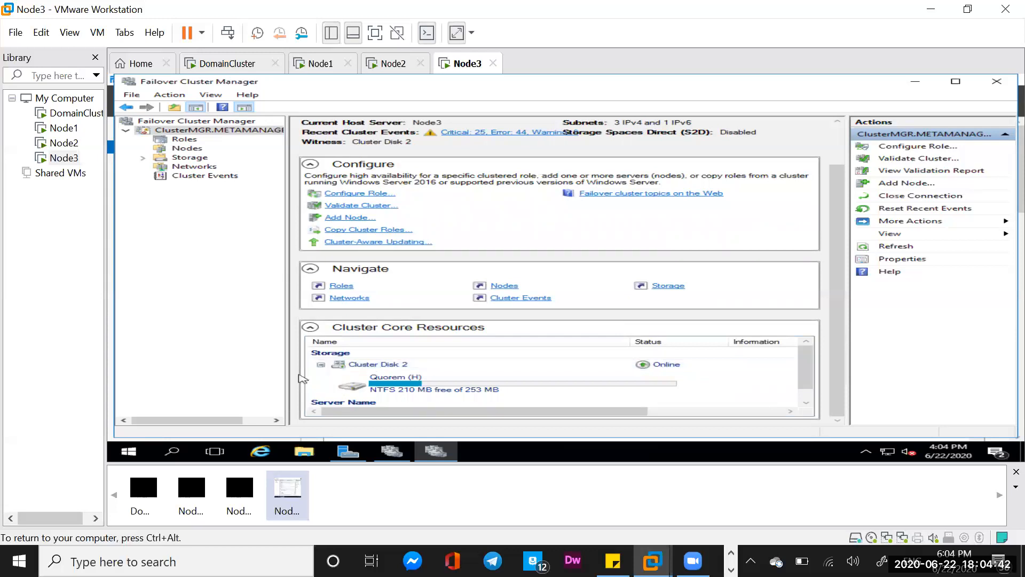
{"action": "left_click", "coordinate": [320, 366]}
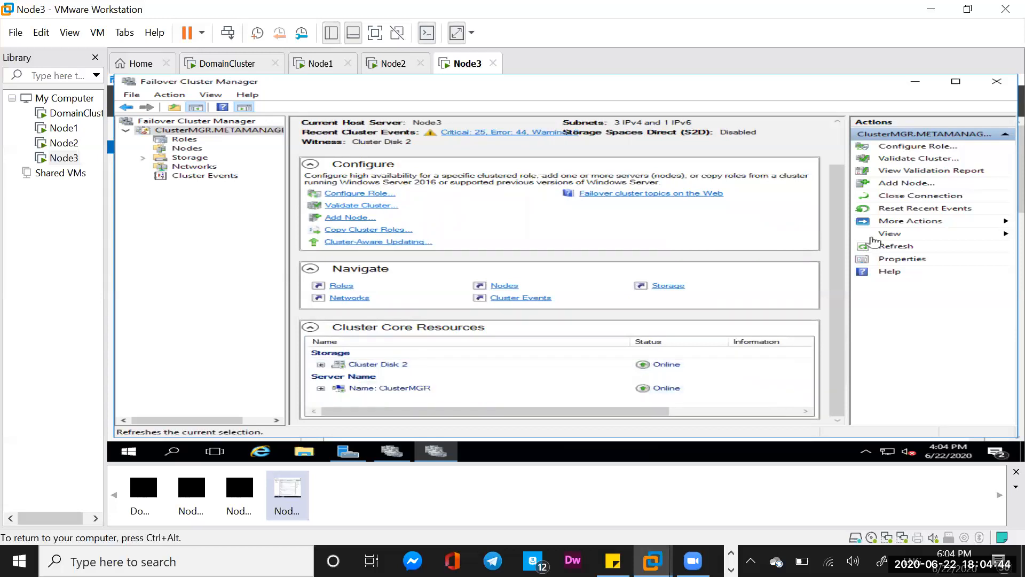
{"action": "left_click_drag", "start_coordinate": [840, 250], "coordinate": [839, 196]}
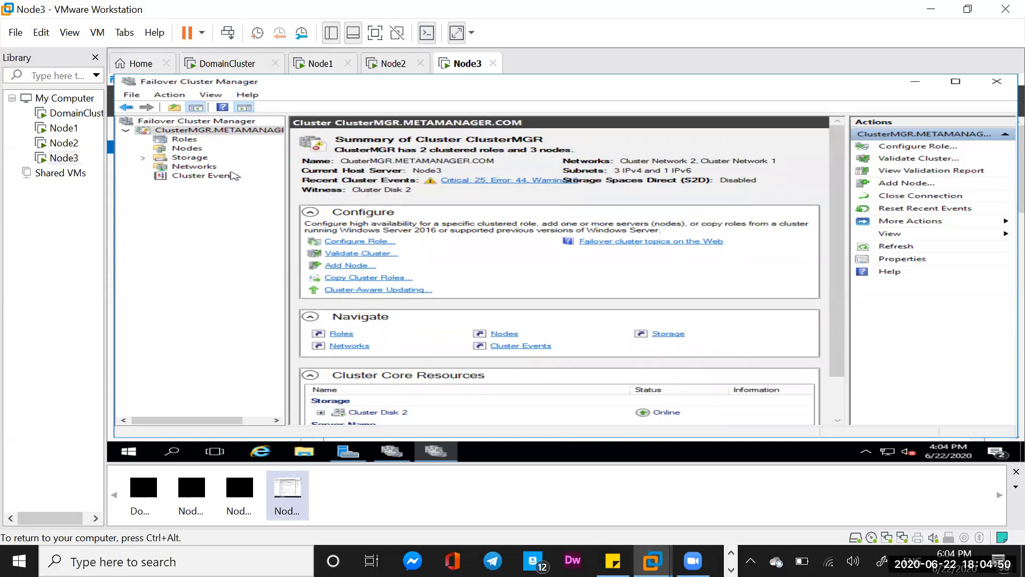
{"action": "left_click", "coordinate": [143, 158]}
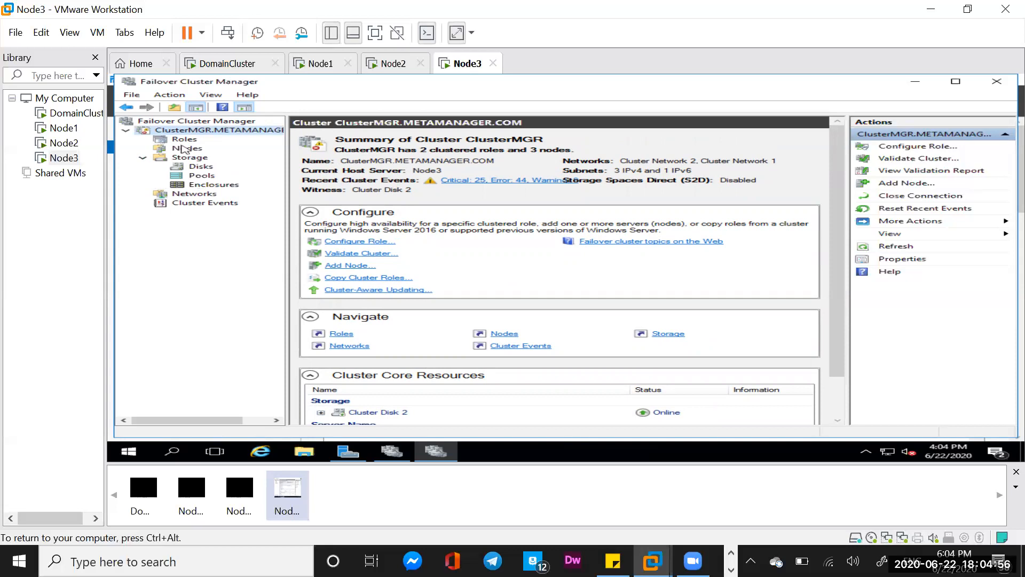
{"action": "left_click", "coordinate": [200, 167]}
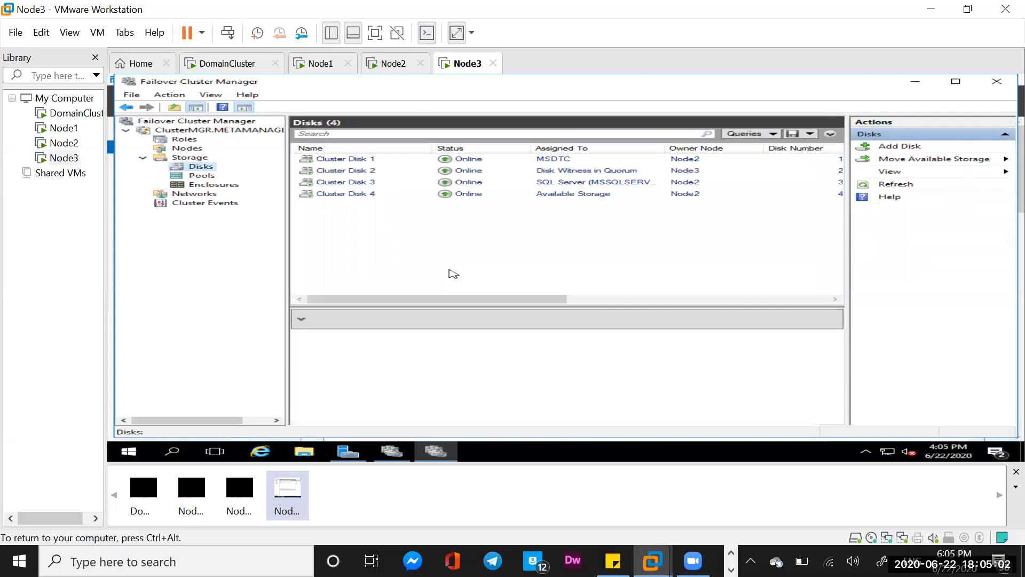
- Move the core cluster resources to Node2 via Move Core Cluster Resources, Select Node
{"action": "left_click", "coordinate": [212, 132]}
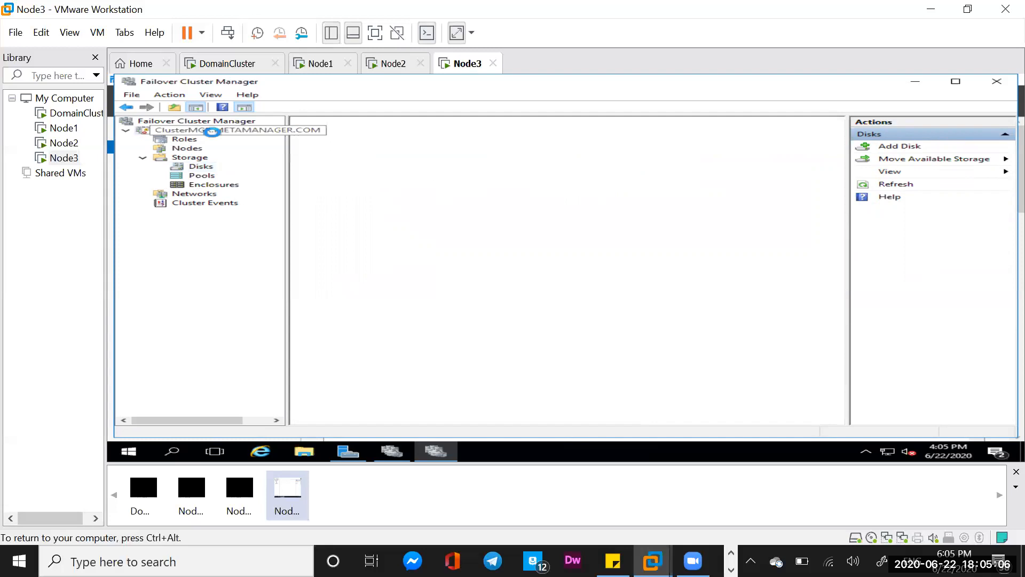
{"action": "right_click", "coordinate": [212, 132]}
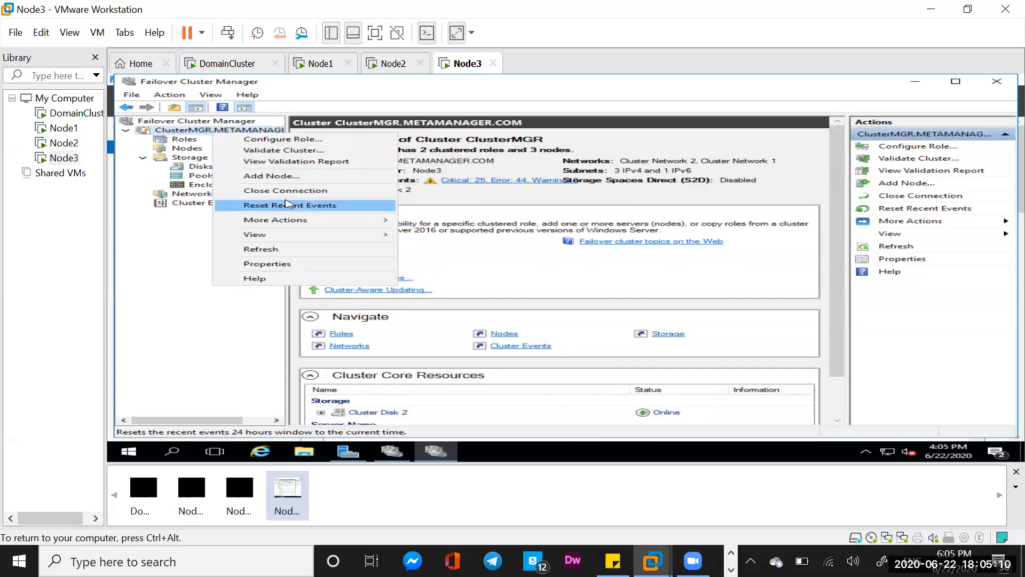
{"action": "mouse_move", "coordinate": [288, 227]}
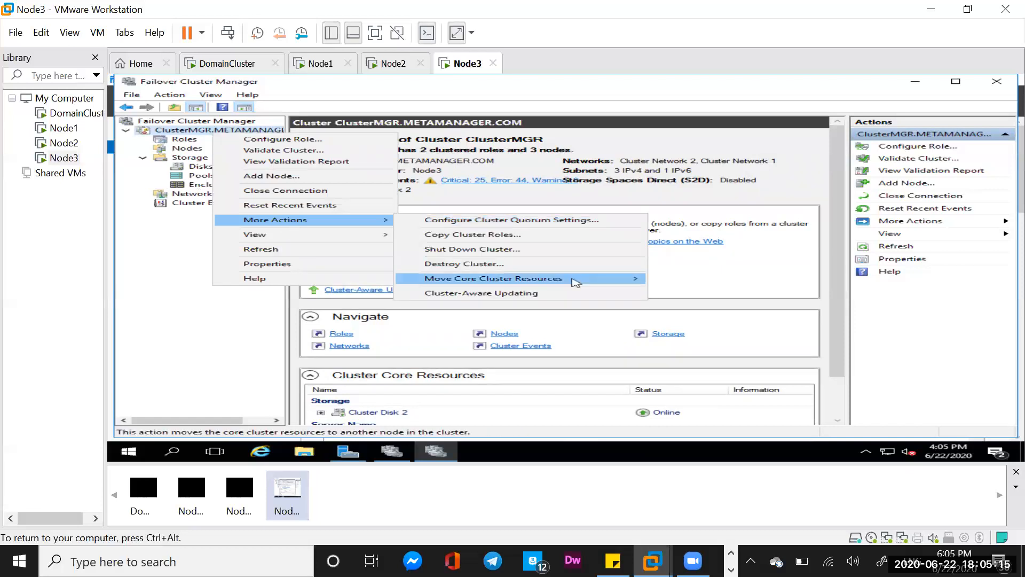
{"action": "mouse_move", "coordinate": [572, 279]}
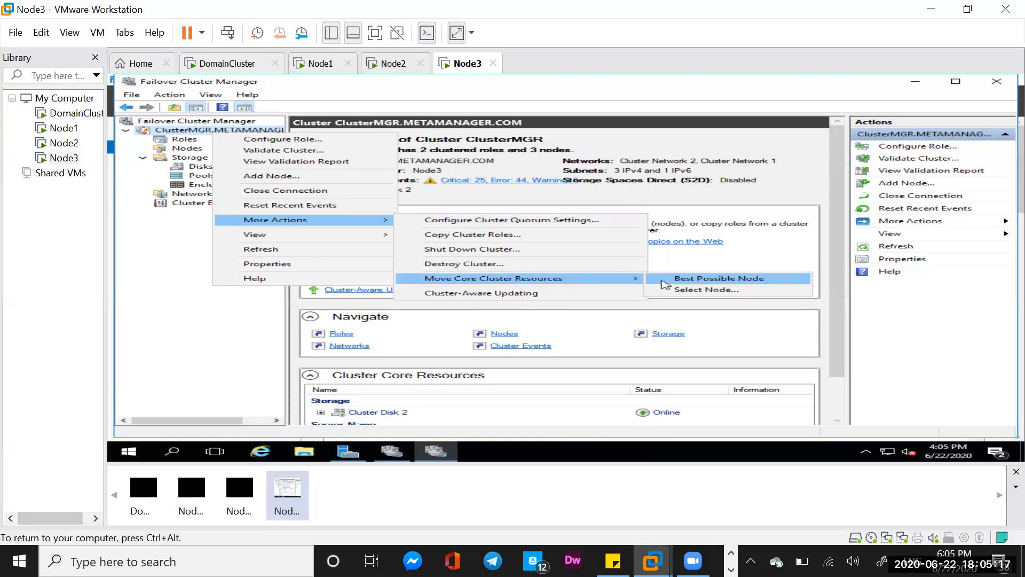
{"action": "left_click", "coordinate": [687, 290]}
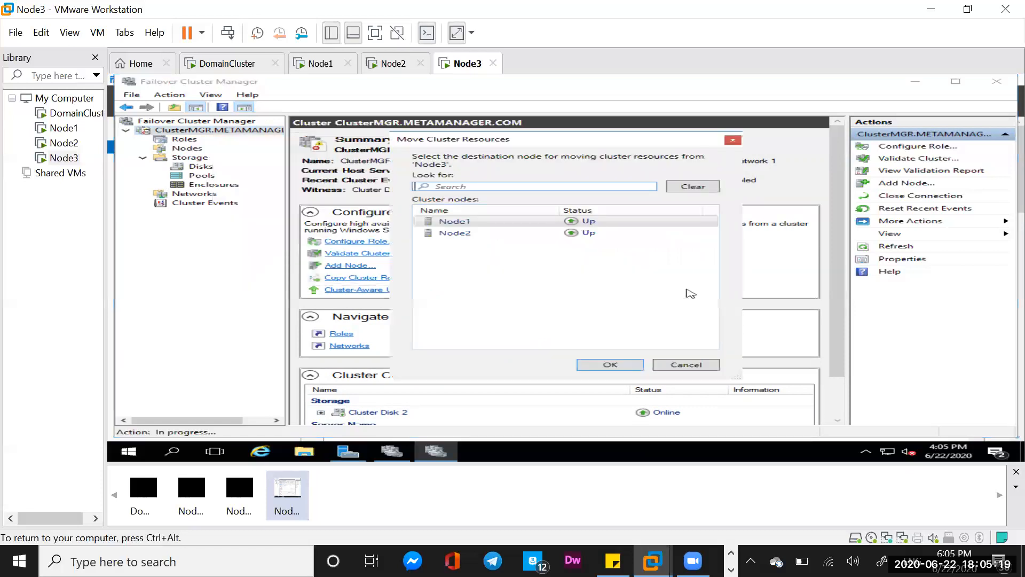
{"action": "left_click", "coordinate": [464, 233]}
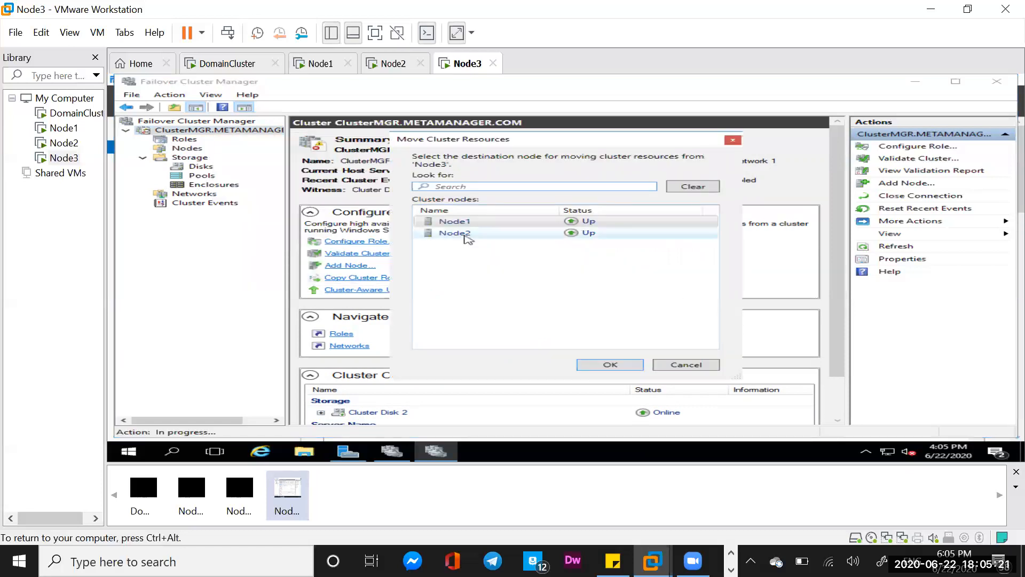
{"action": "left_click", "coordinate": [610, 364]}
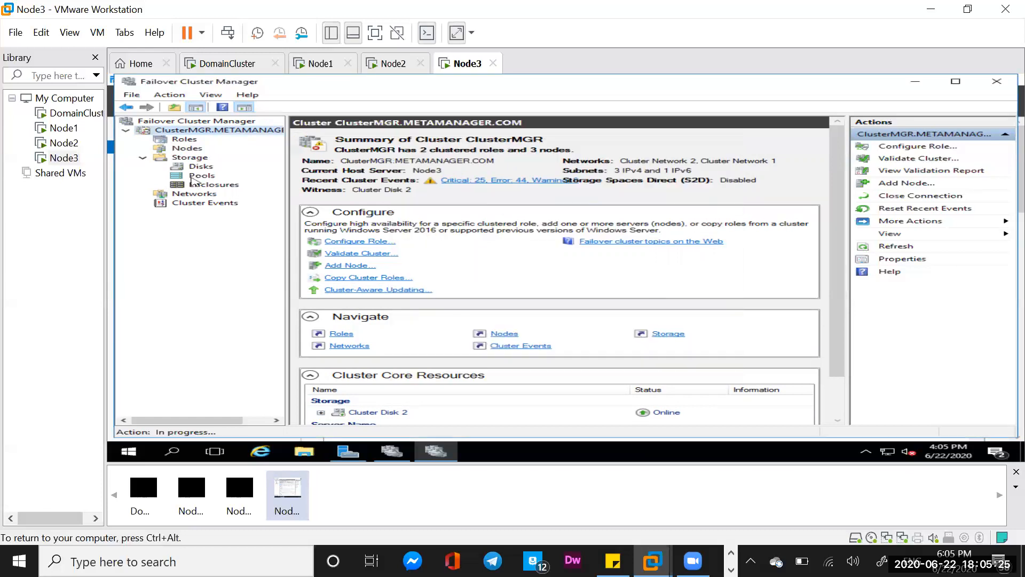
- Move the core cluster resources back to Node3 via Move Core Cluster Resources, Select Node
{"action": "left_click", "coordinate": [201, 167]}
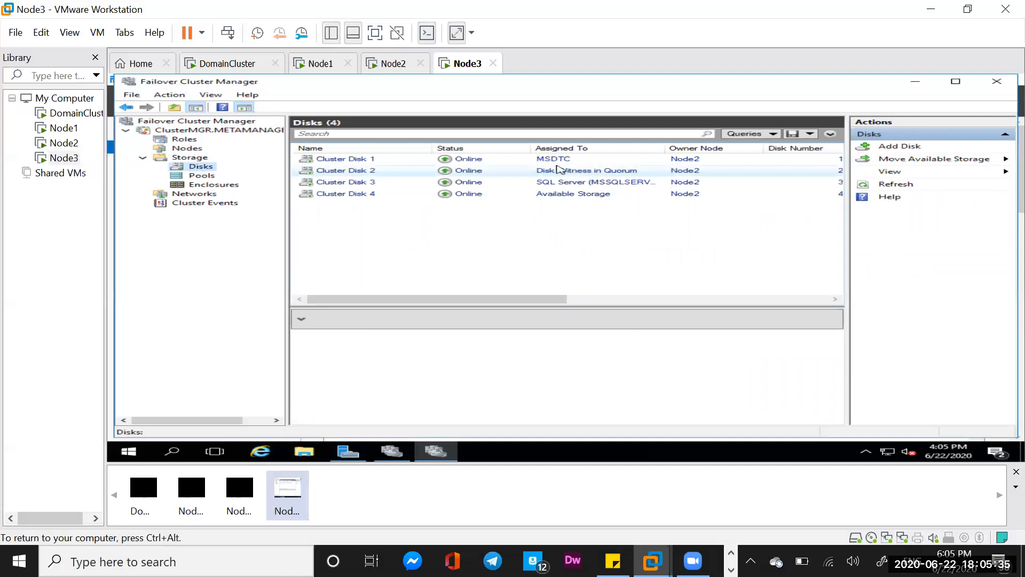
{"action": "right_click", "coordinate": [258, 130]}
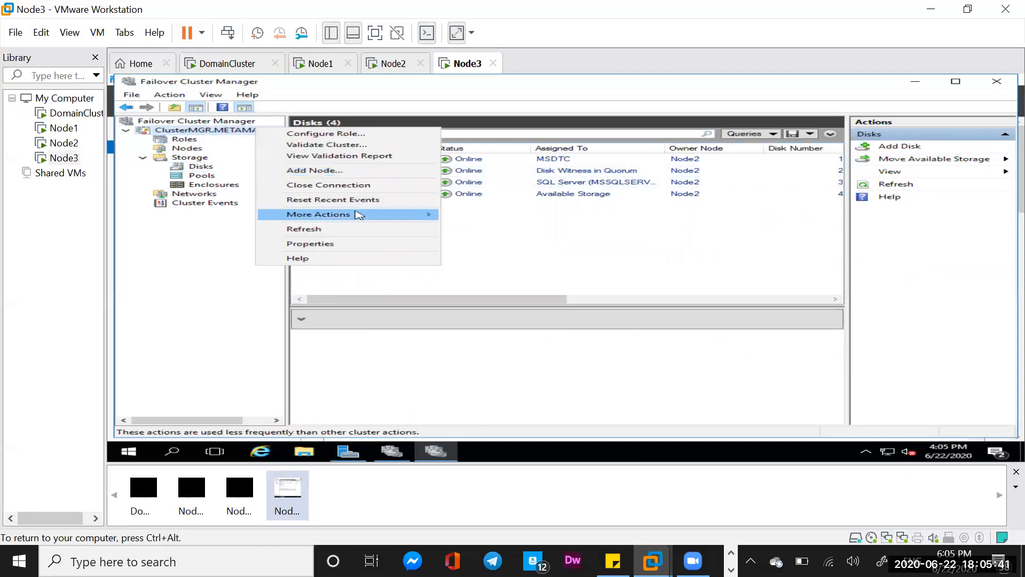
{"action": "mouse_move", "coordinate": [358, 214]}
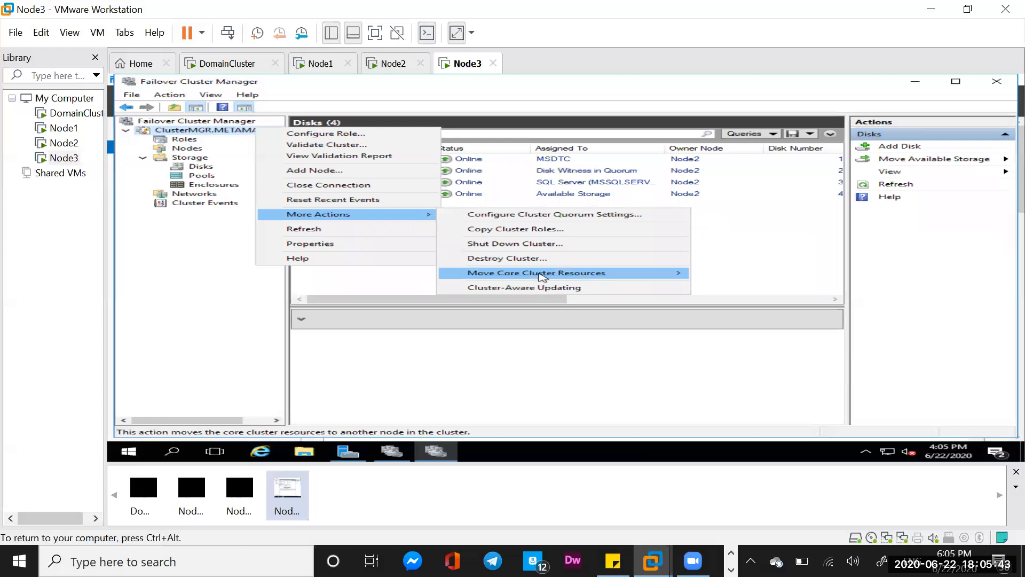
{"action": "mouse_move", "coordinate": [542, 274]}
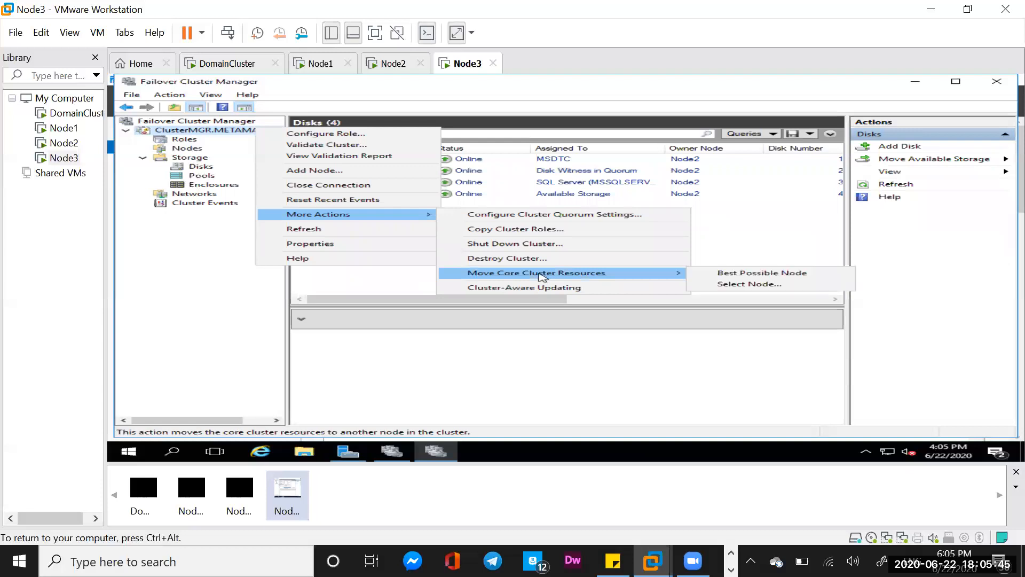
{"action": "left_click", "coordinate": [729, 288]}
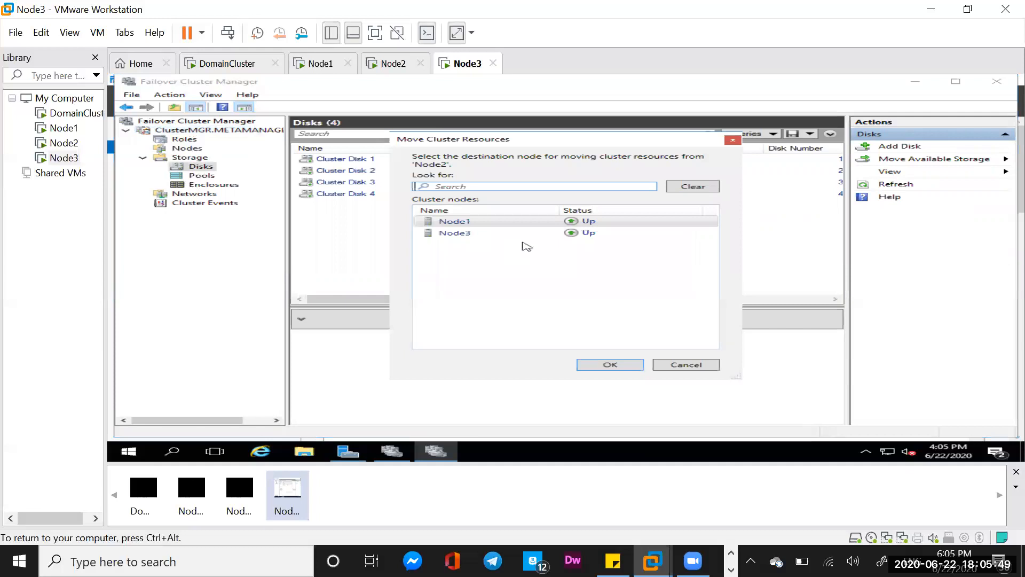
{"action": "left_click", "coordinate": [474, 233]}
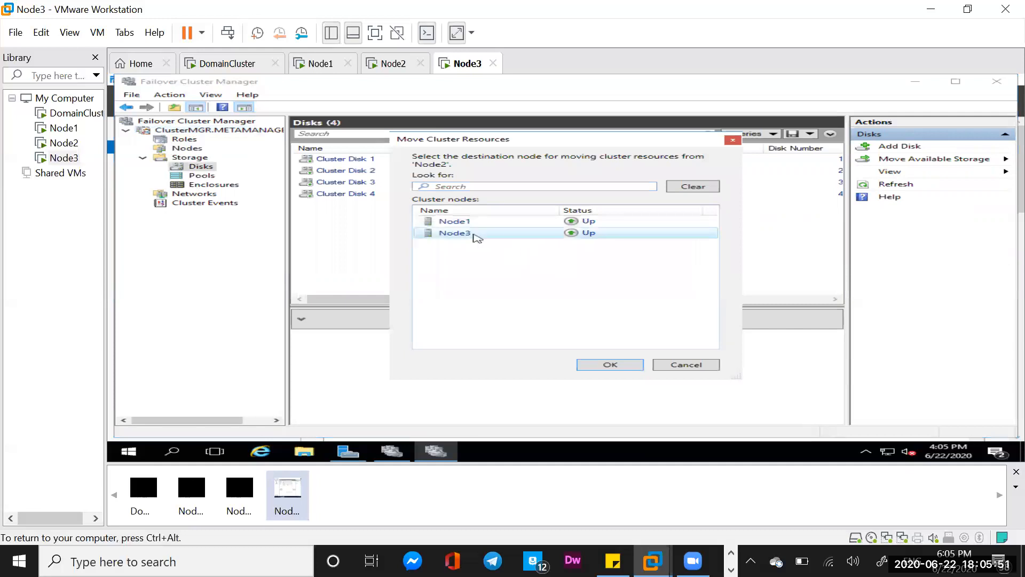
{"action": "left_click", "coordinate": [609, 363]}
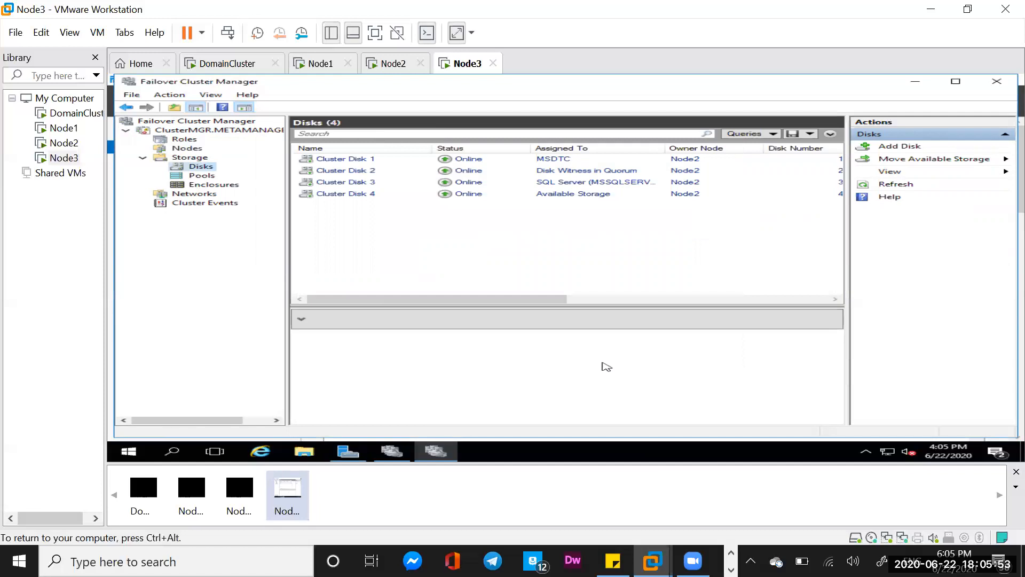